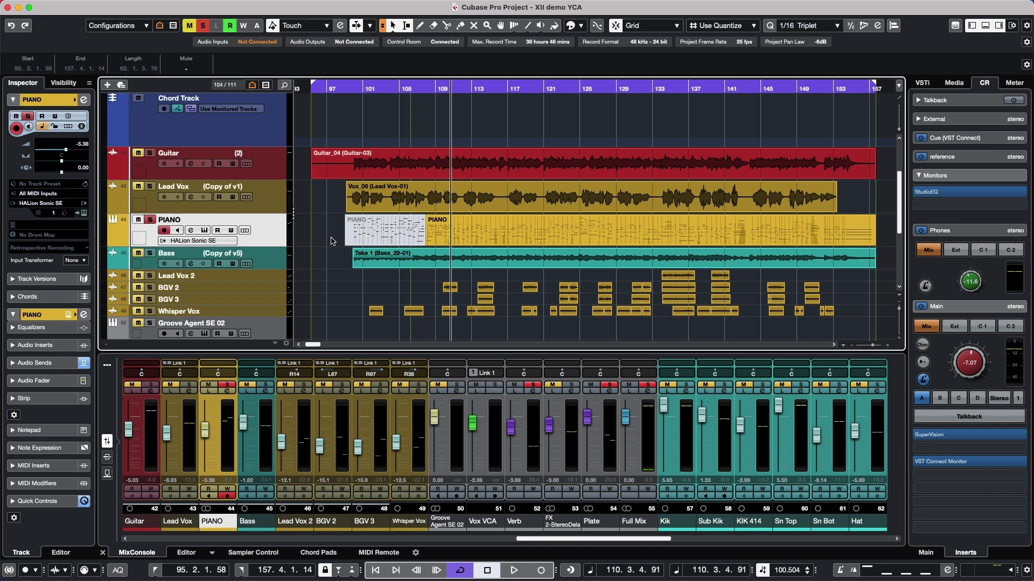
# Step: Load the Warm-Natured Verve program into slot 1 of the PIANO track's HALion Sonic SE and show its edit page
pyautogui.click(205, 230)
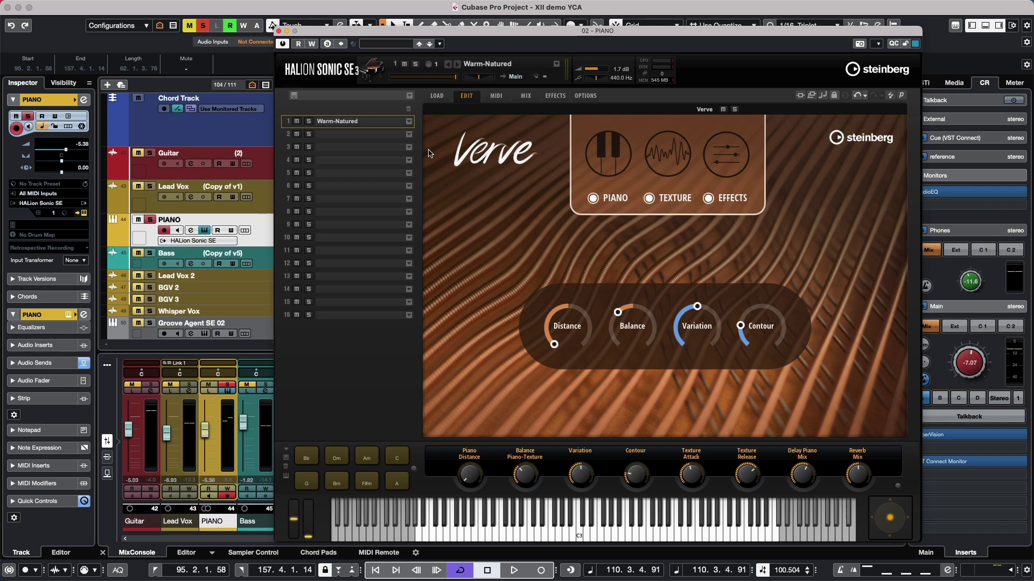
pyautogui.click(351, 140)
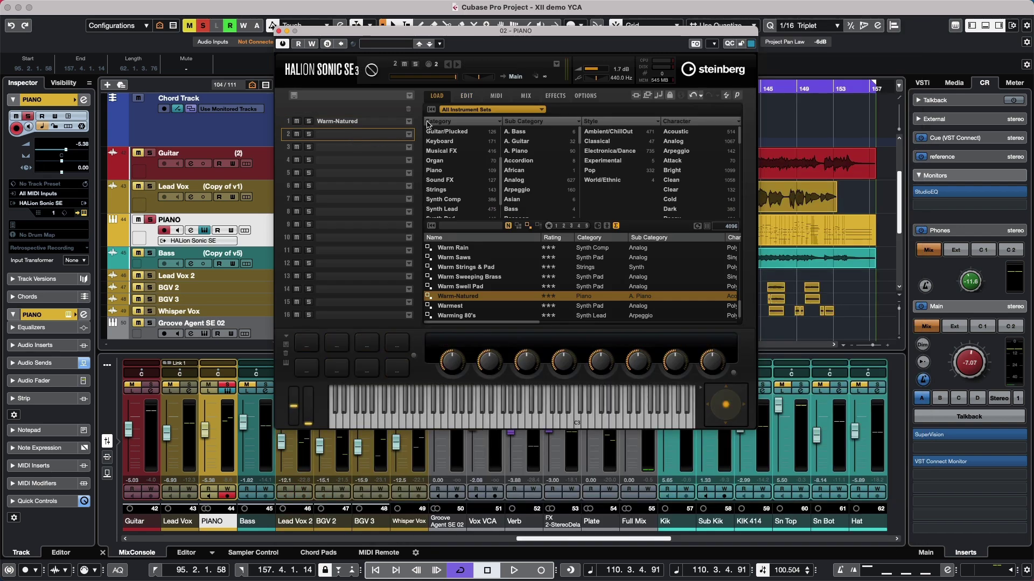
pyautogui.click(468, 114)
pyautogui.scroll(-3, 571, 169)
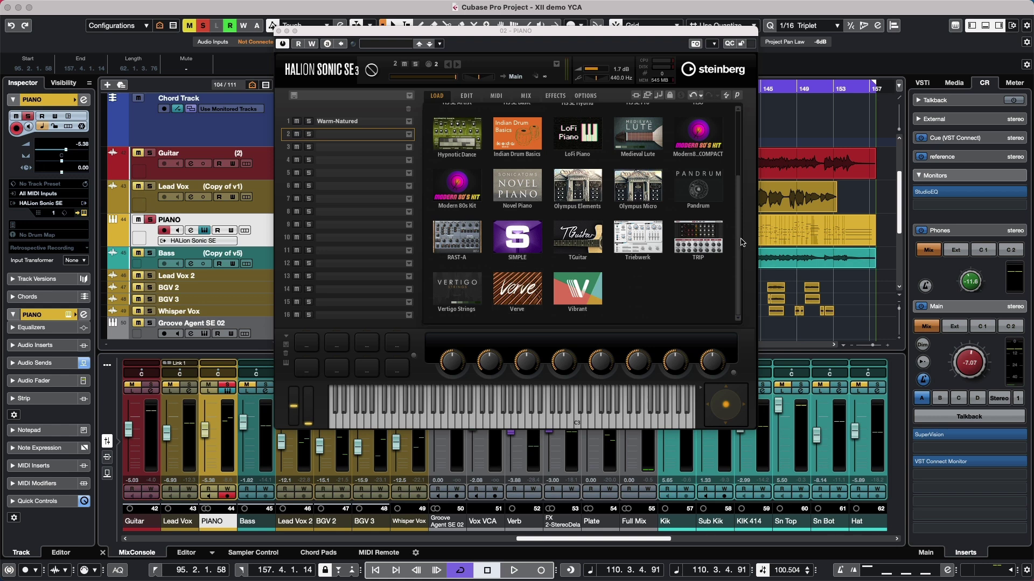
pyautogui.scroll(3, 582, 193)
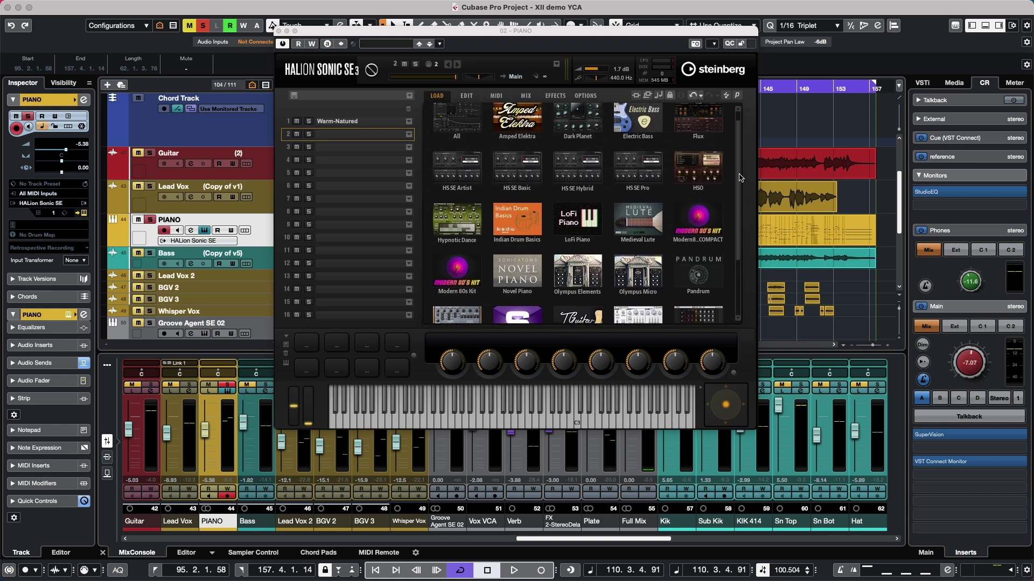
pyautogui.click(343, 122)
pyautogui.click(346, 123)
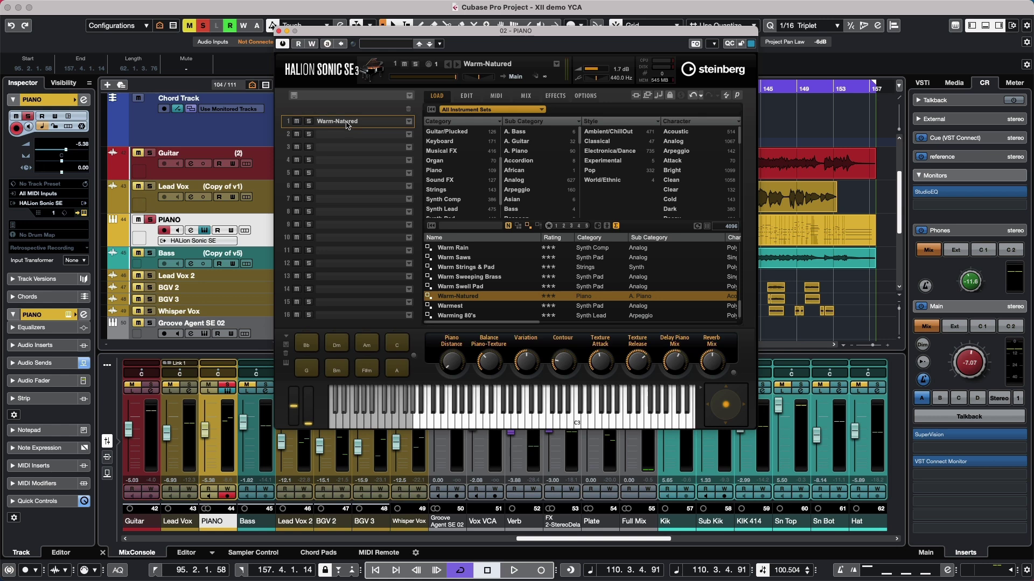
pyautogui.click(466, 96)
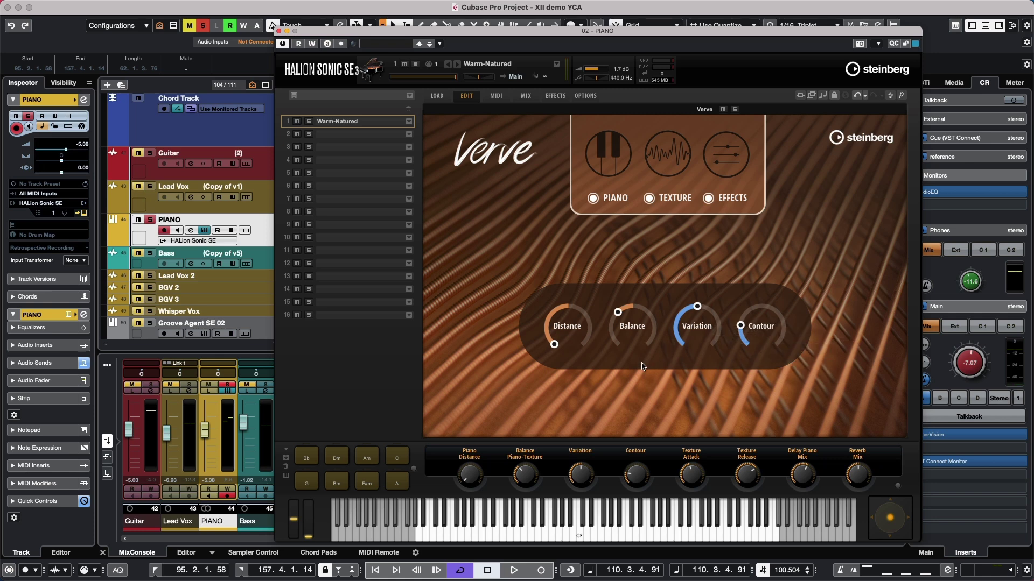
# Step: Look over Verve's piano layer and texture layer settings
pyautogui.moveTo(627, 353)
pyautogui.moveTo(768, 345)
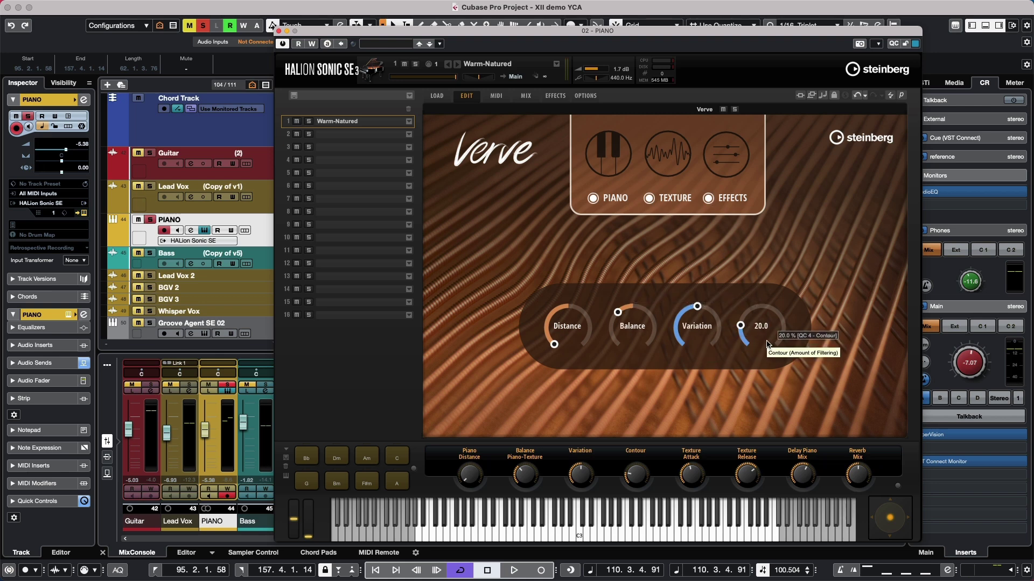
pyautogui.click(627, 170)
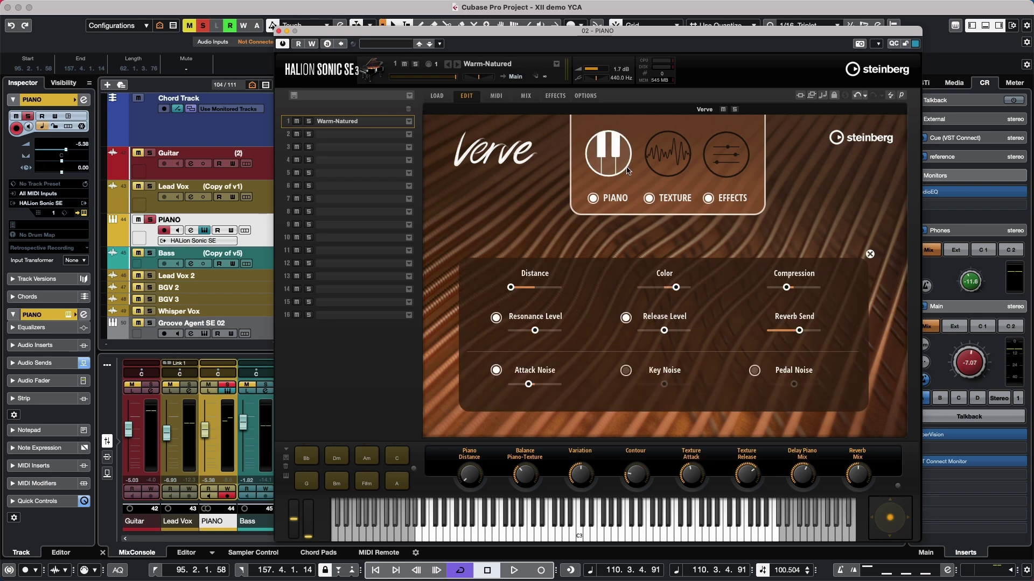
pyautogui.click(666, 159)
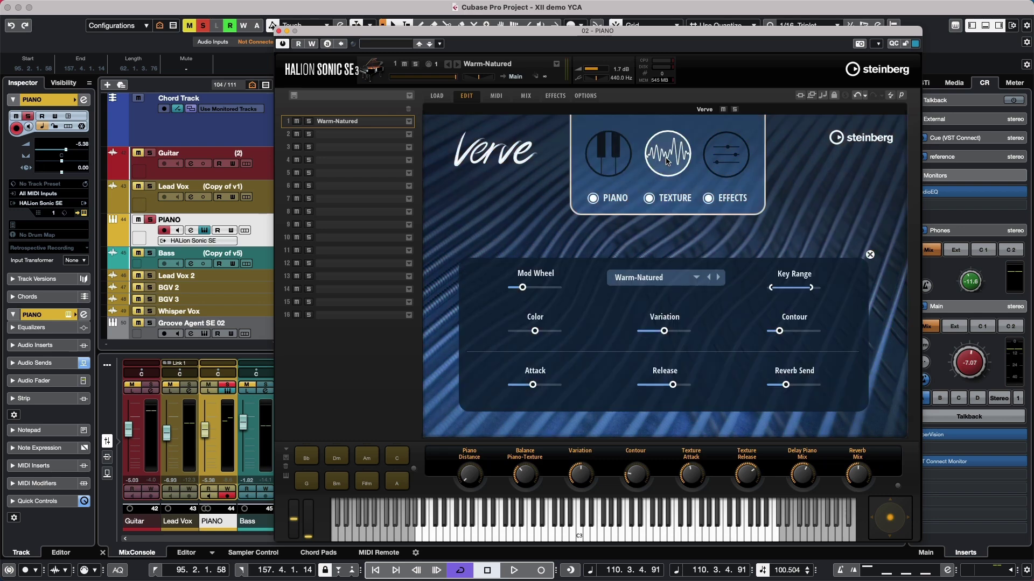
# Step: Try the Analog Strings 1 texture, return to Warm-Natured, and show the delay and reverb effects
pyautogui.click(650, 279)
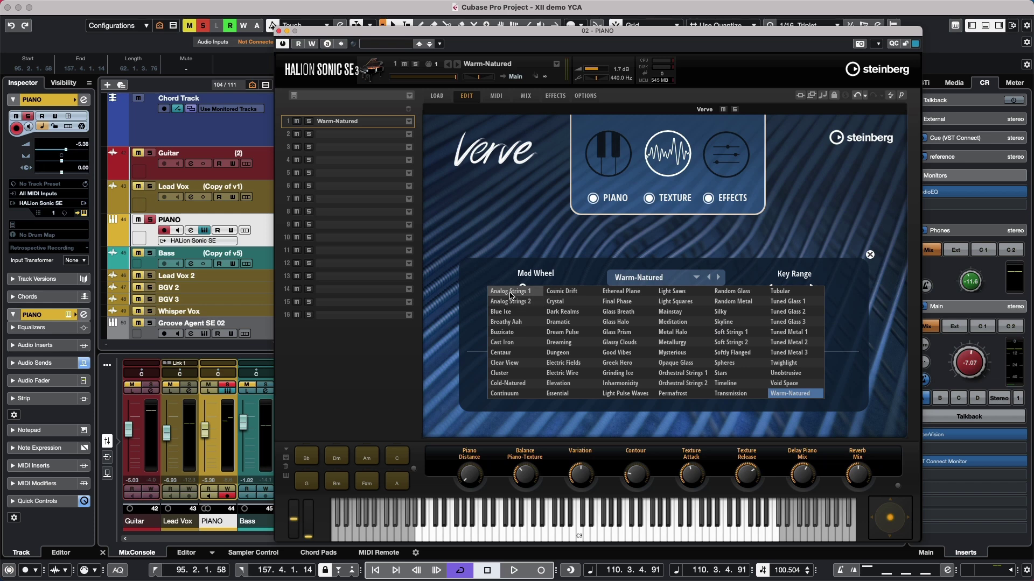
pyautogui.click(659, 289)
pyautogui.click(660, 282)
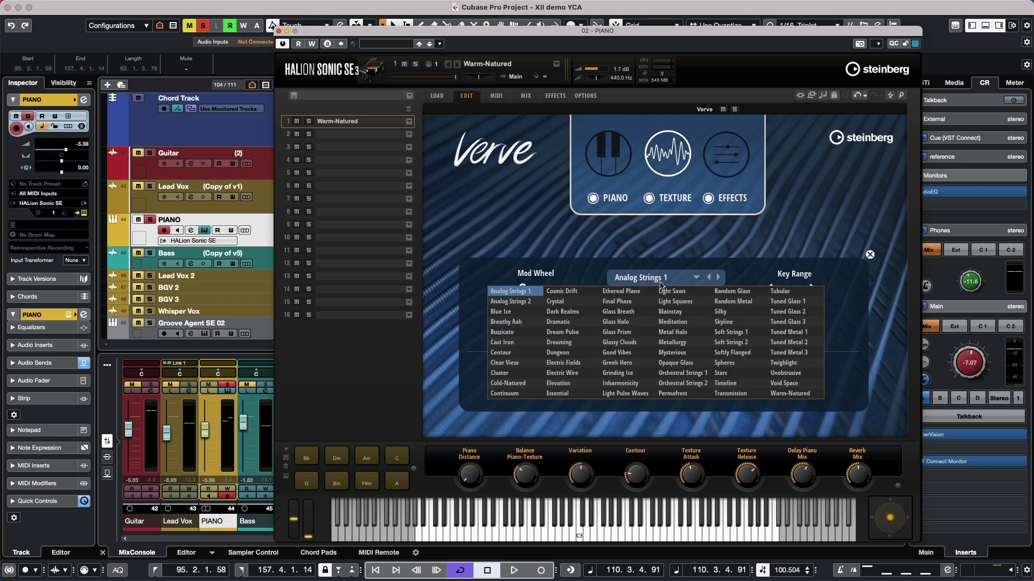
pyautogui.click(793, 398)
pyautogui.click(729, 148)
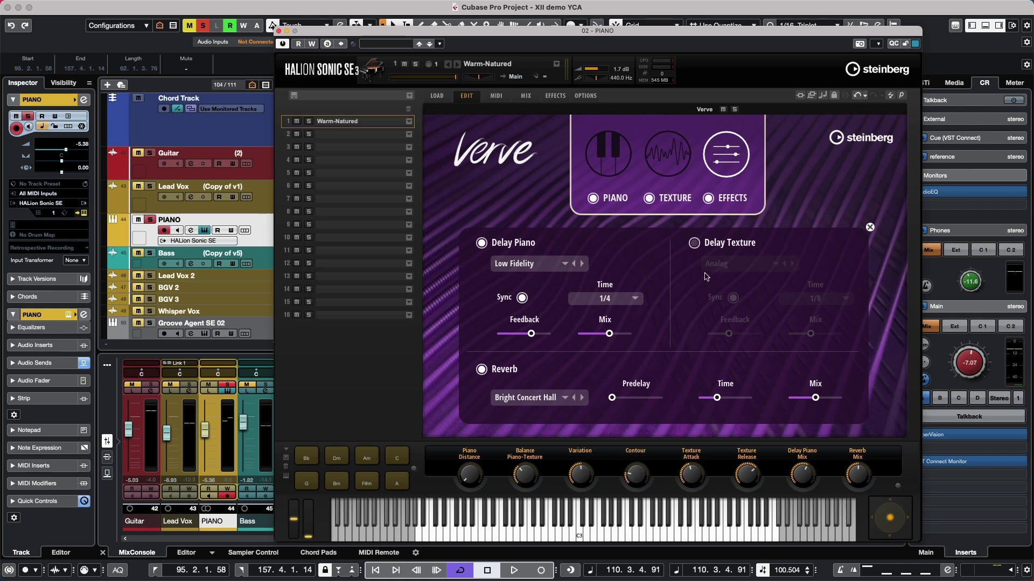
# Step: Back on Verve's main knobs, start playback and sweep Balance from 0 up to 90 while adjusting Contour
pyautogui.click(557, 203)
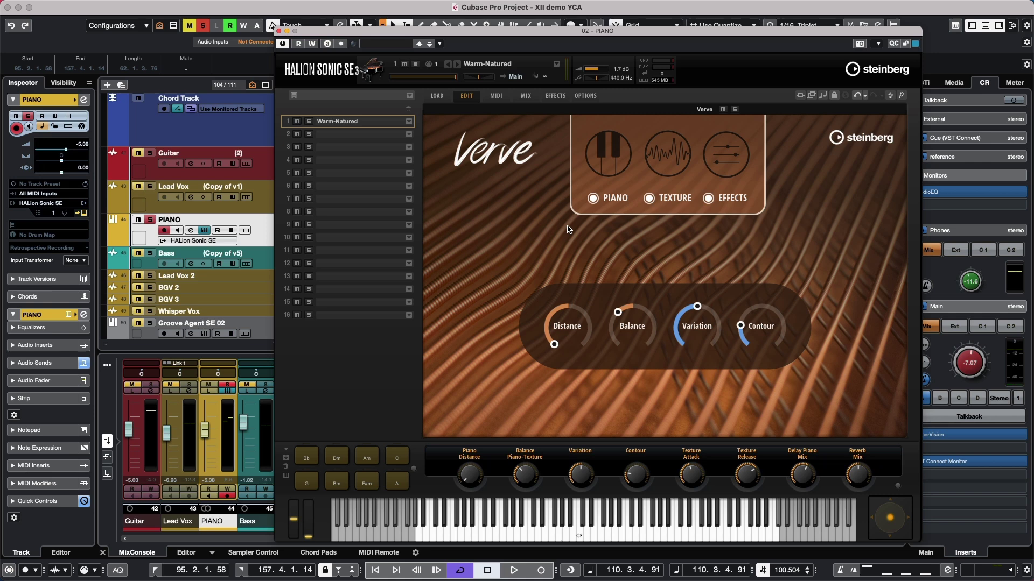
pyautogui.press('space')
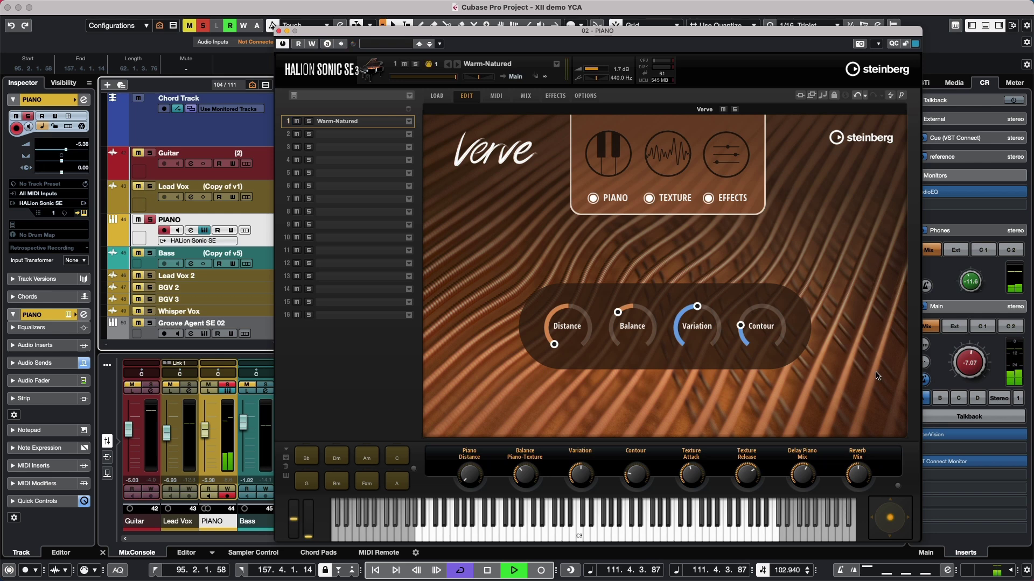
pyautogui.moveTo(645, 300)
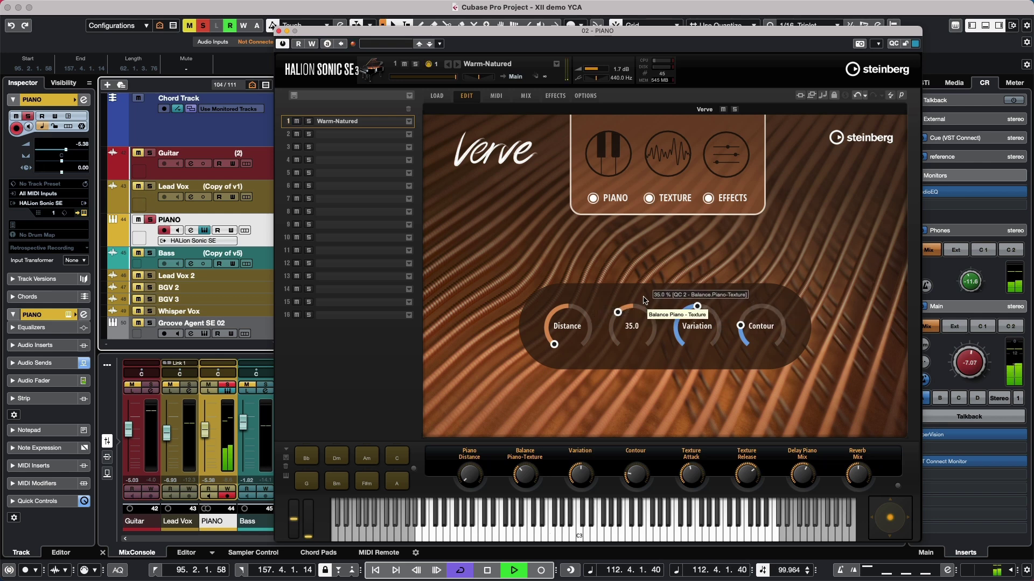
pyautogui.moveTo(618, 312); pyautogui.dragTo(642, 279)
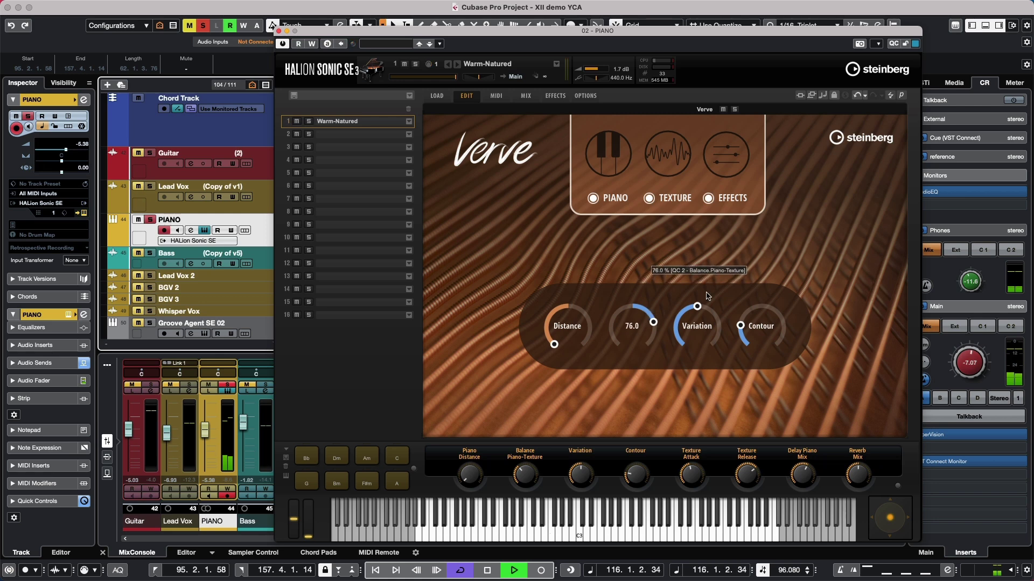
pyautogui.moveTo(742, 322); pyautogui.dragTo(756, 337)
pyautogui.moveTo(648, 329); pyautogui.dragTo(639, 353)
# Step: Glance at the texture presets, then bring Verve's delay and reverb effects page back up
pyautogui.click(671, 161)
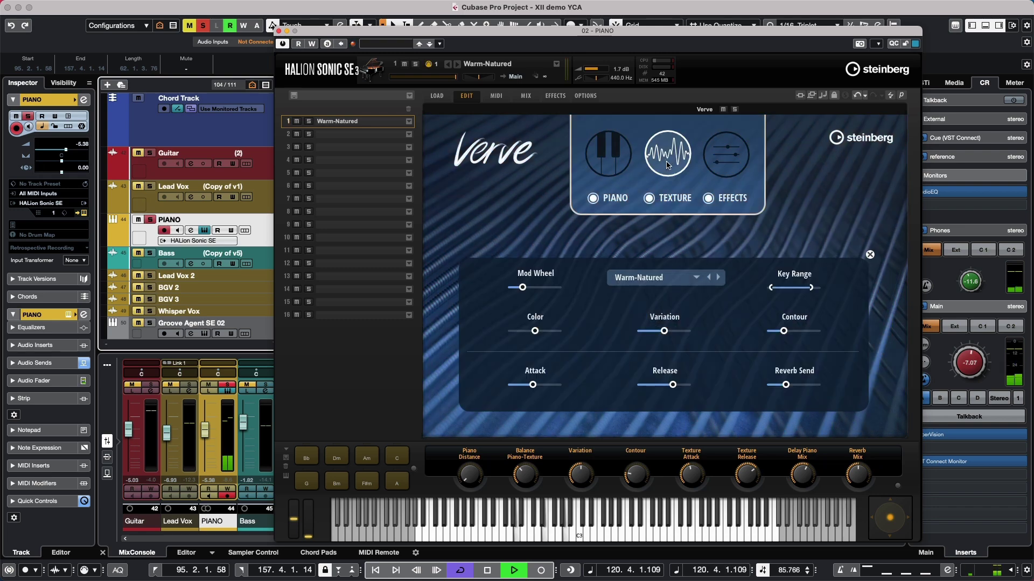
pyautogui.click(658, 281)
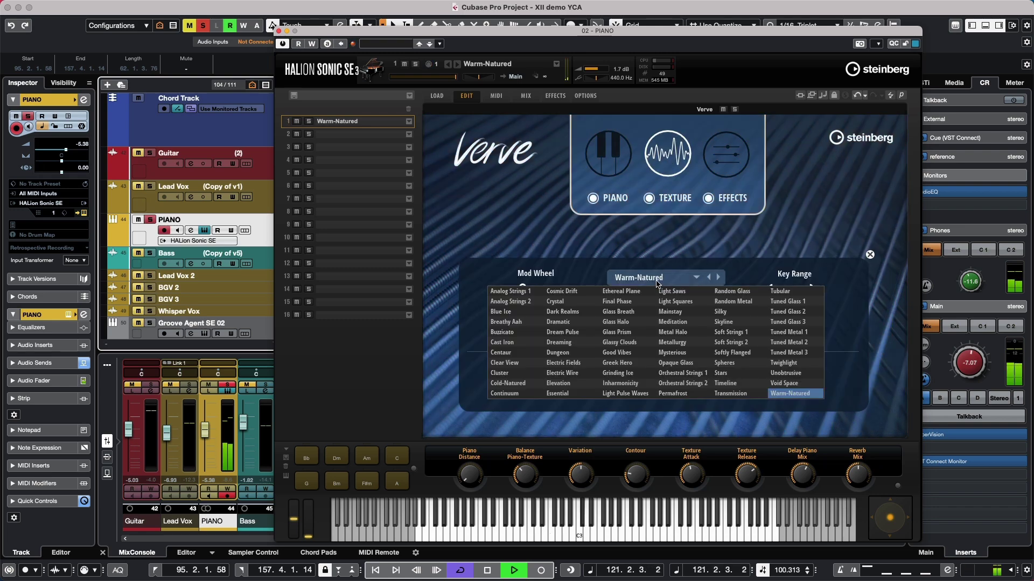
pyautogui.click(729, 168)
pyautogui.click(729, 169)
pyautogui.click(727, 166)
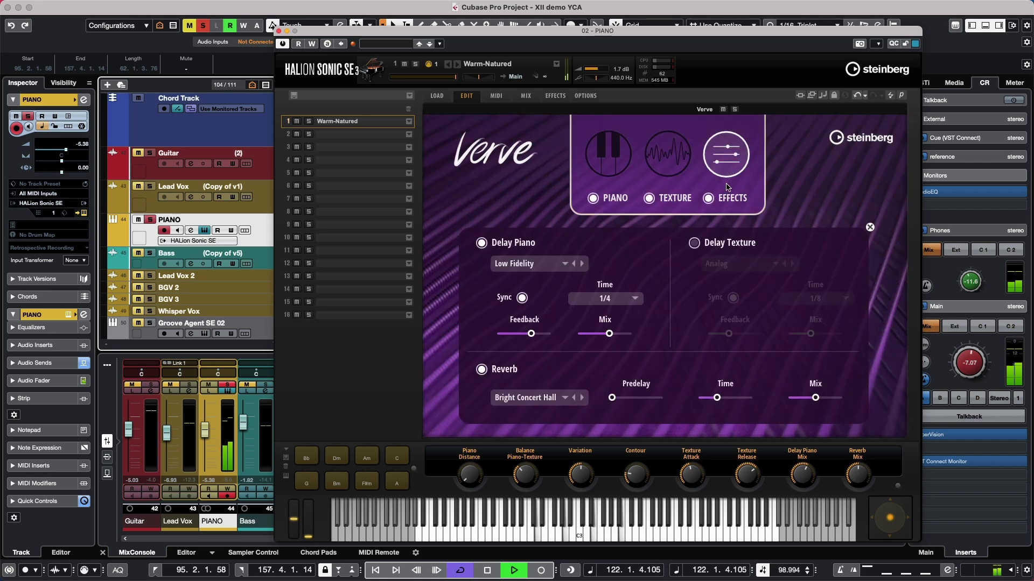
# Step: Review the reverb and delay type lists, keep Low Fidelity delay, and unsolo the PIANO track
pyautogui.click(551, 400)
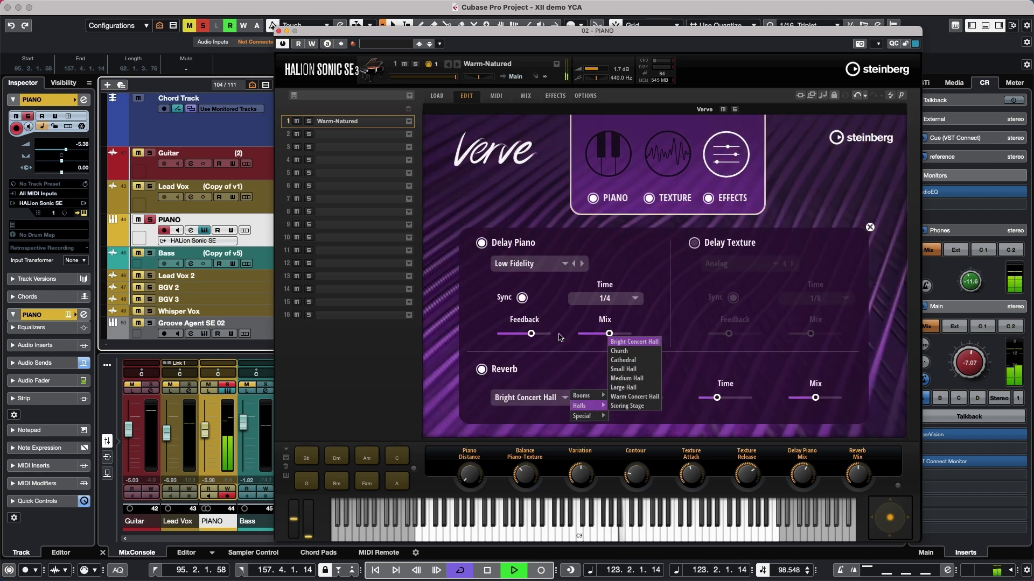
pyautogui.click(552, 268)
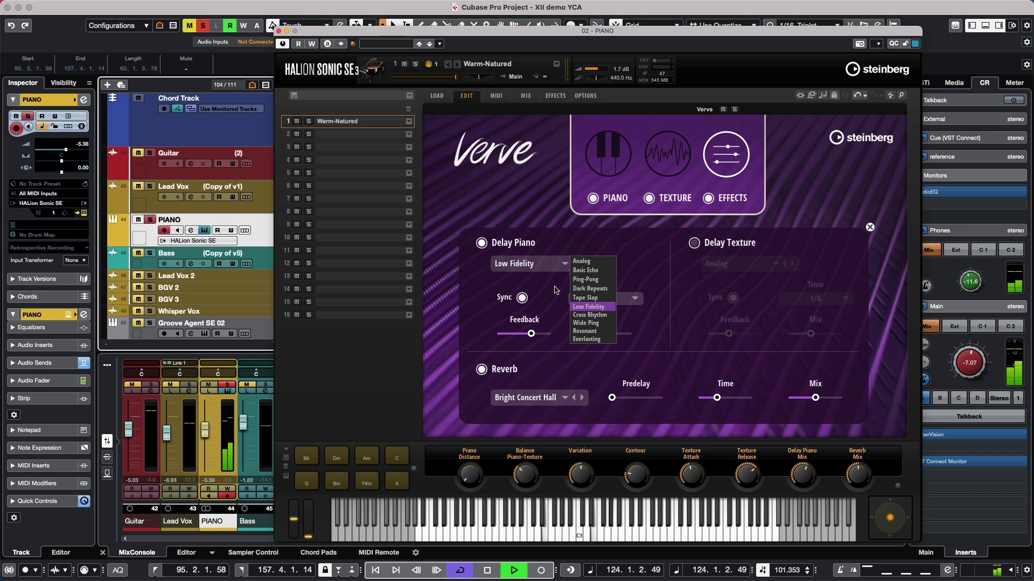
pyautogui.click(490, 180)
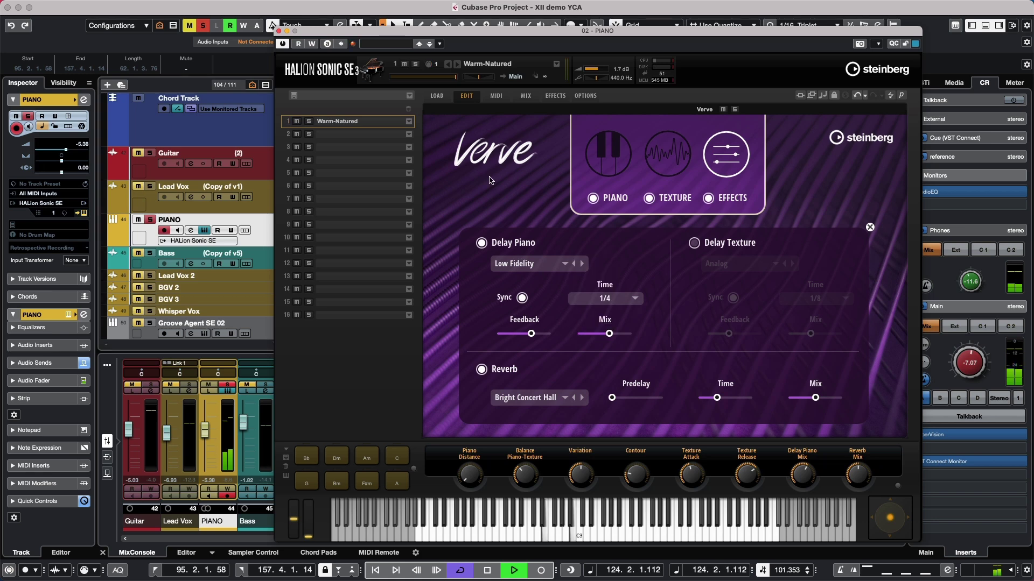
pyautogui.click(151, 220)
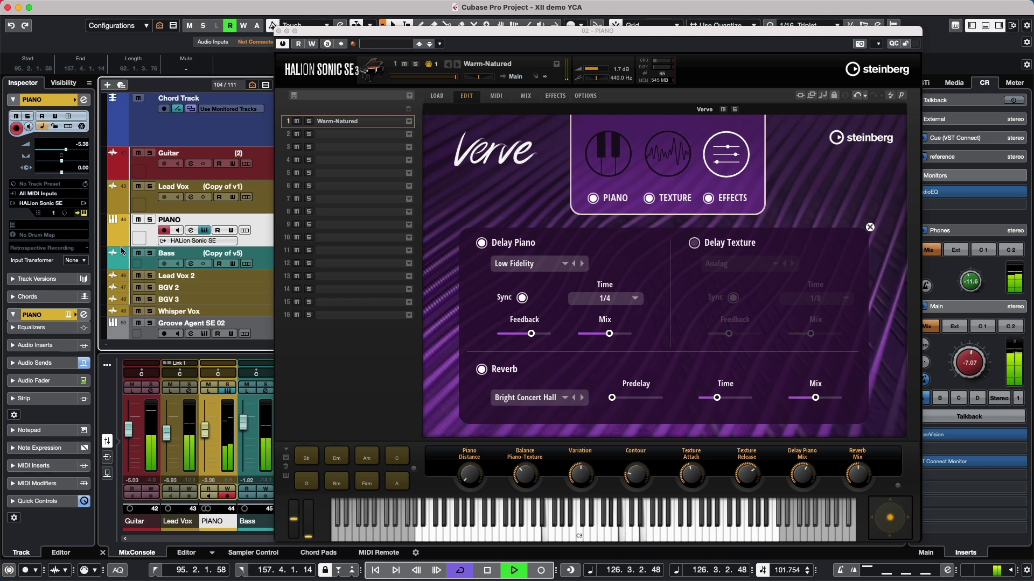
# Step: Toggle the PIANO track's mute and solo during playback to compare, ending unmuted, then stop the transport
pyautogui.click(138, 220)
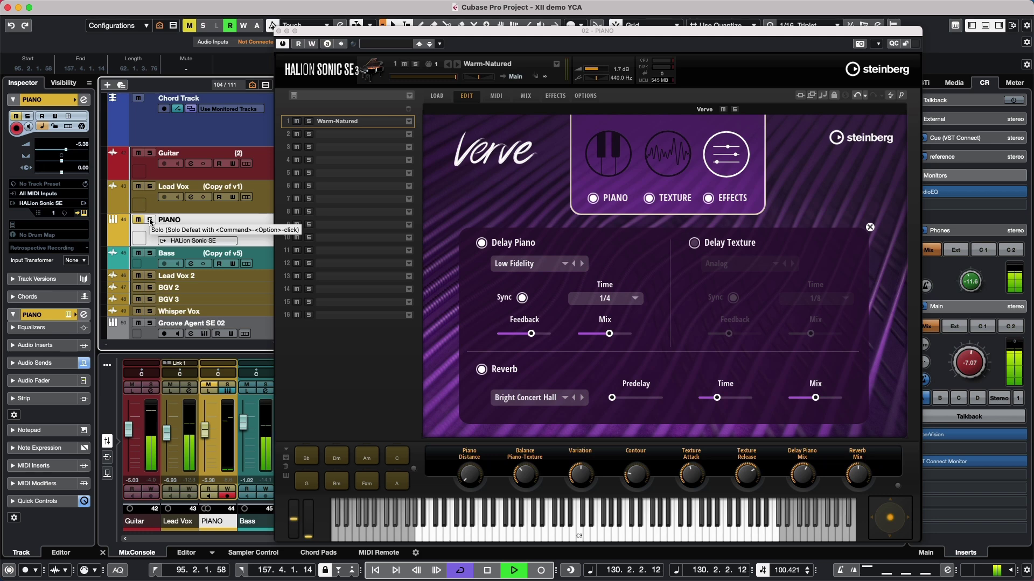
pyautogui.click(150, 219)
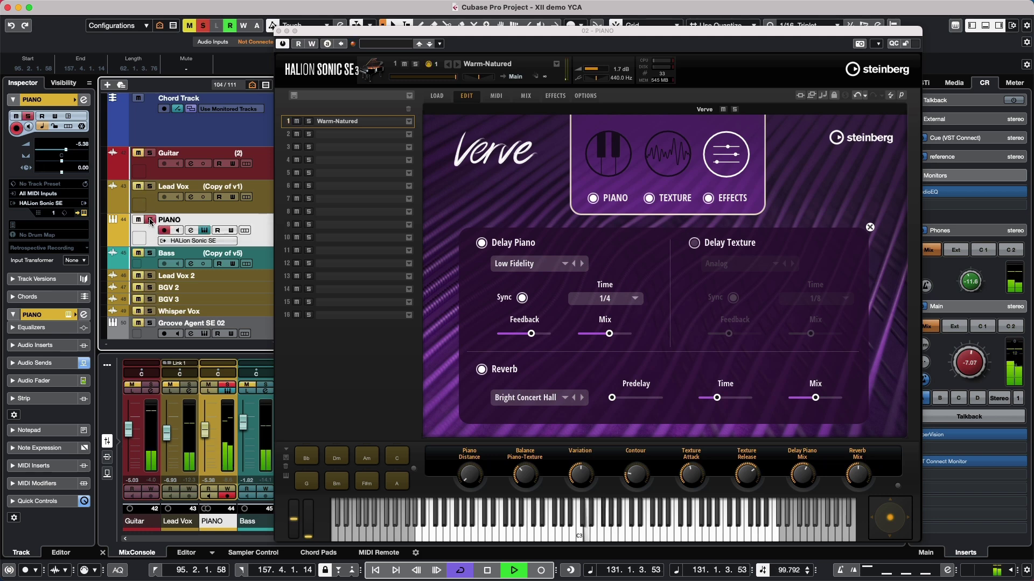
pyautogui.click(150, 220)
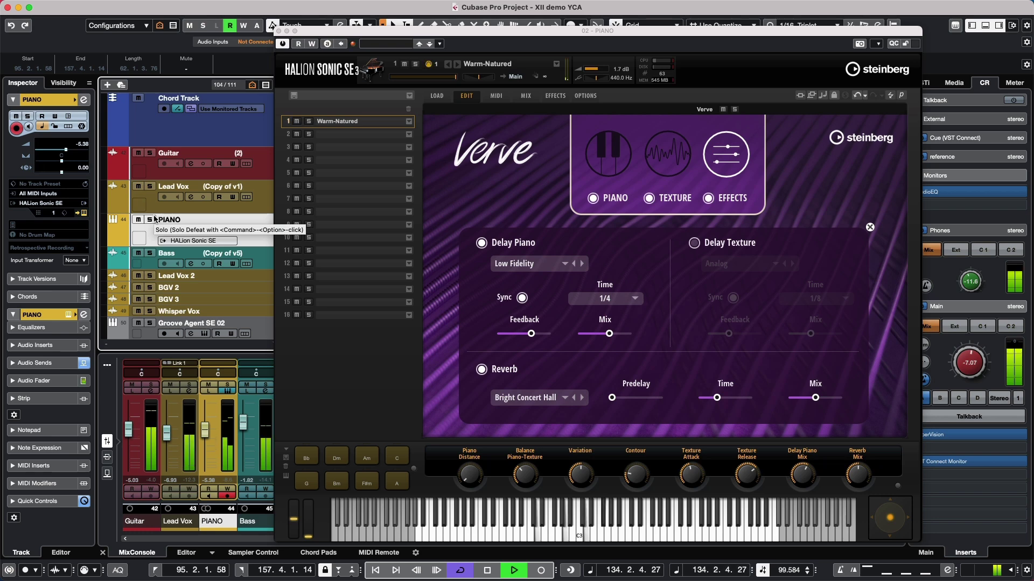
pyautogui.click(138, 219)
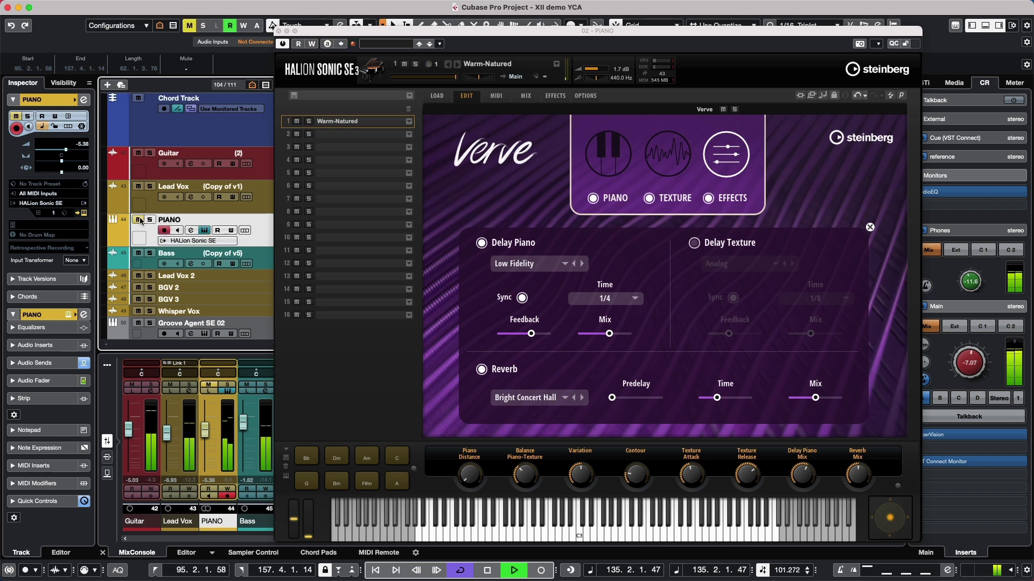
pyautogui.click(139, 220)
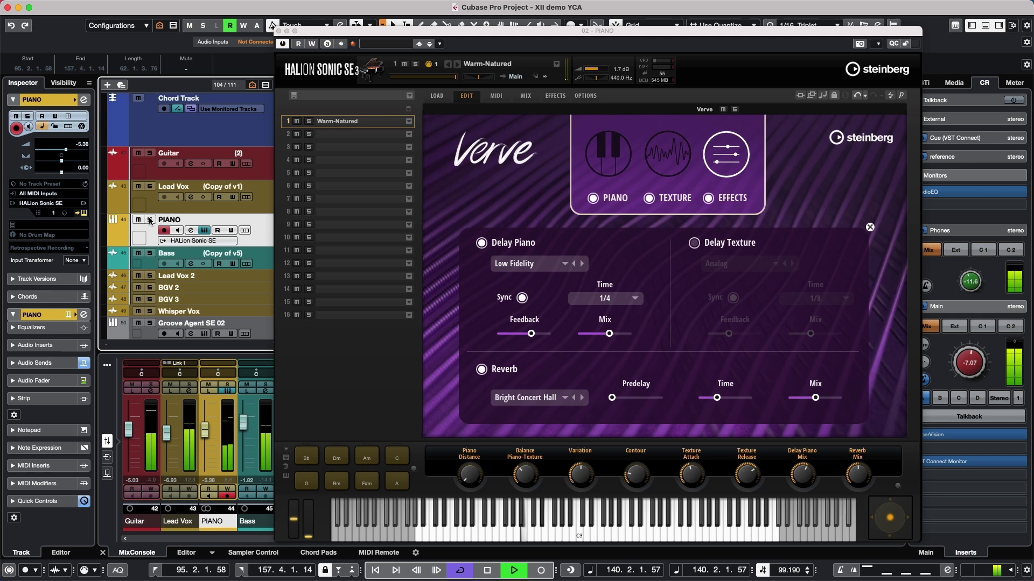
pyautogui.press('space')
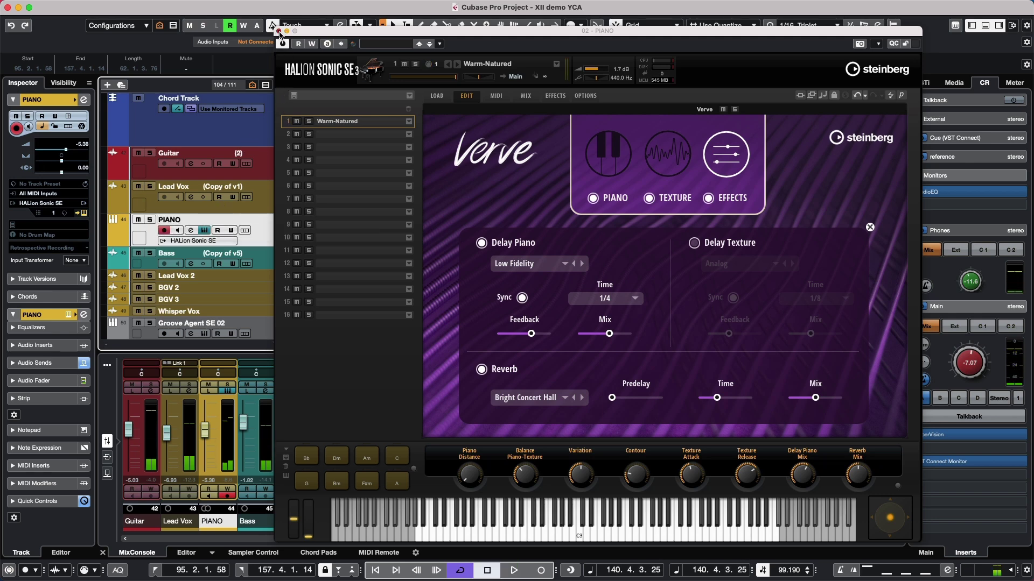
# Step: Close HALion, open the Guitar's StepFilter insert, solo the Guitar and play from bar 100
pyautogui.click(278, 31)
pyautogui.click(275, 171)
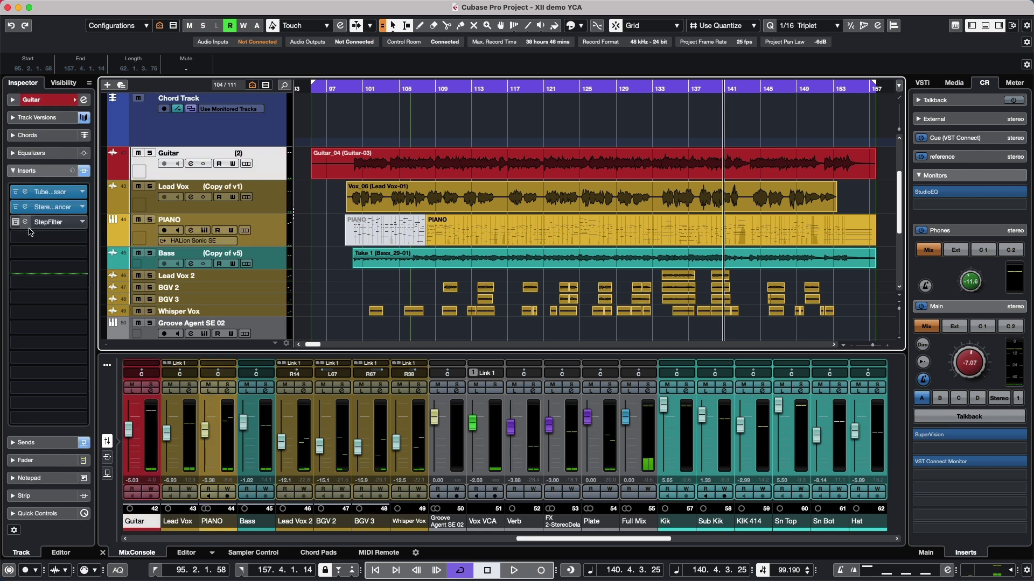
pyautogui.click(47, 223)
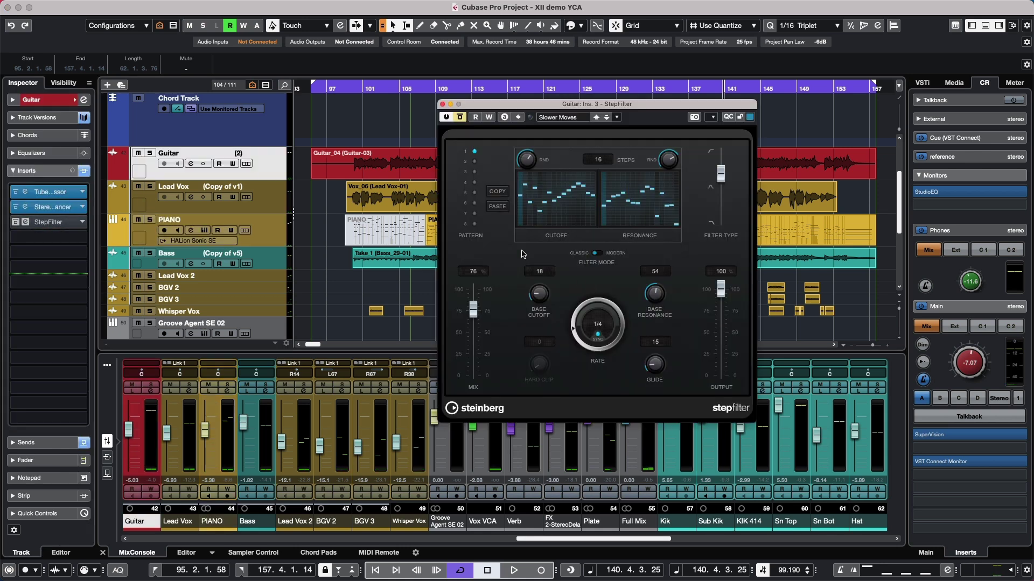
pyautogui.click(151, 157)
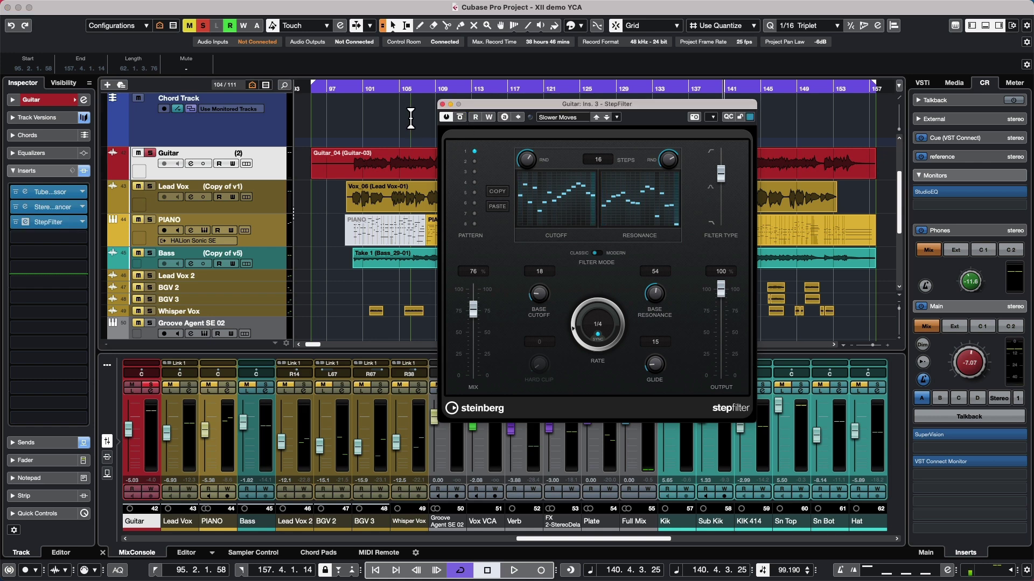
pyautogui.moveTo(413, 96); pyautogui.dragTo(359, 108)
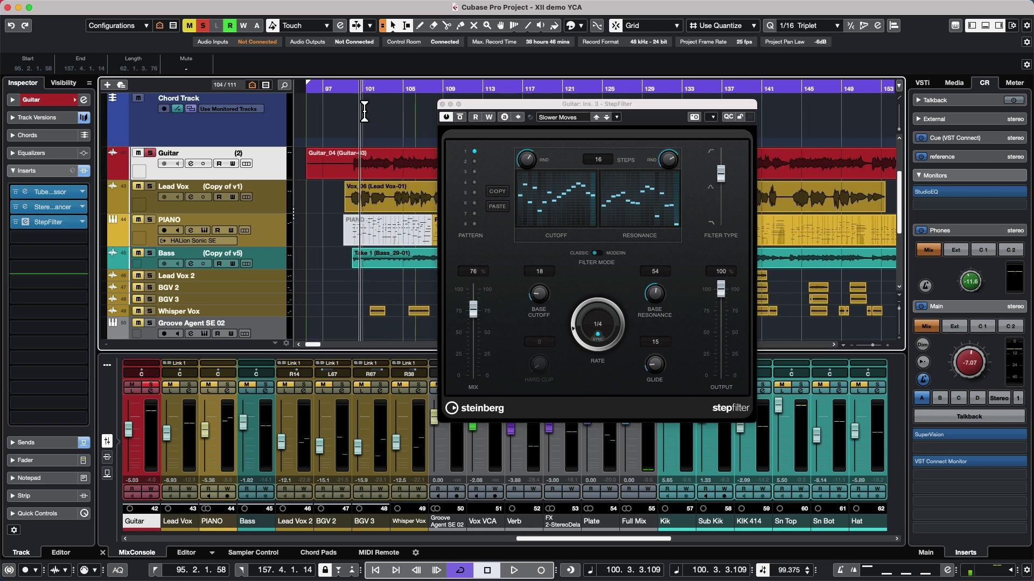
pyautogui.press('space')
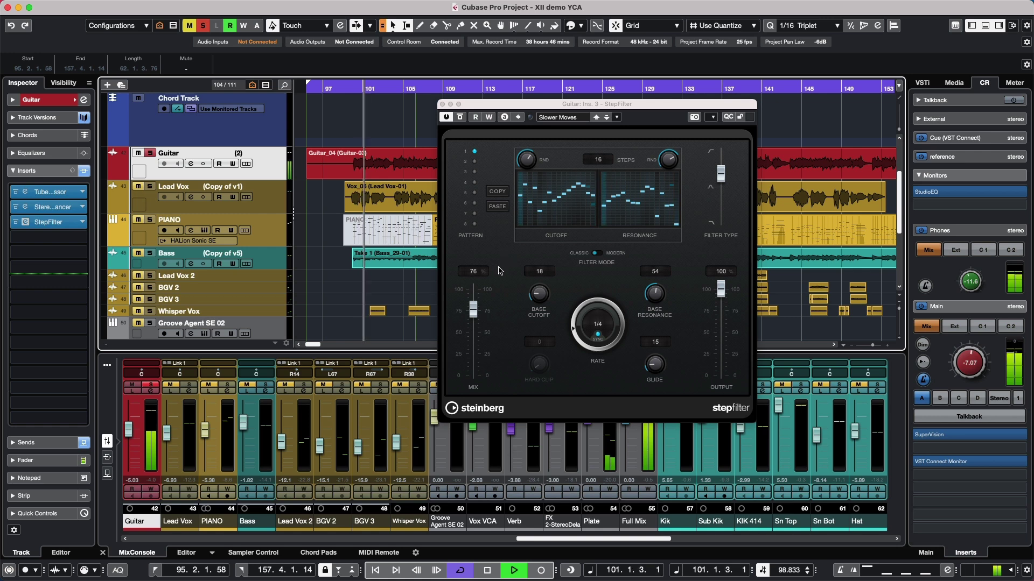
# Step: Sweep the StepFilter mix from 0% back to about 70%, stop playback, then bypass and close the filter
pyautogui.click(530, 228)
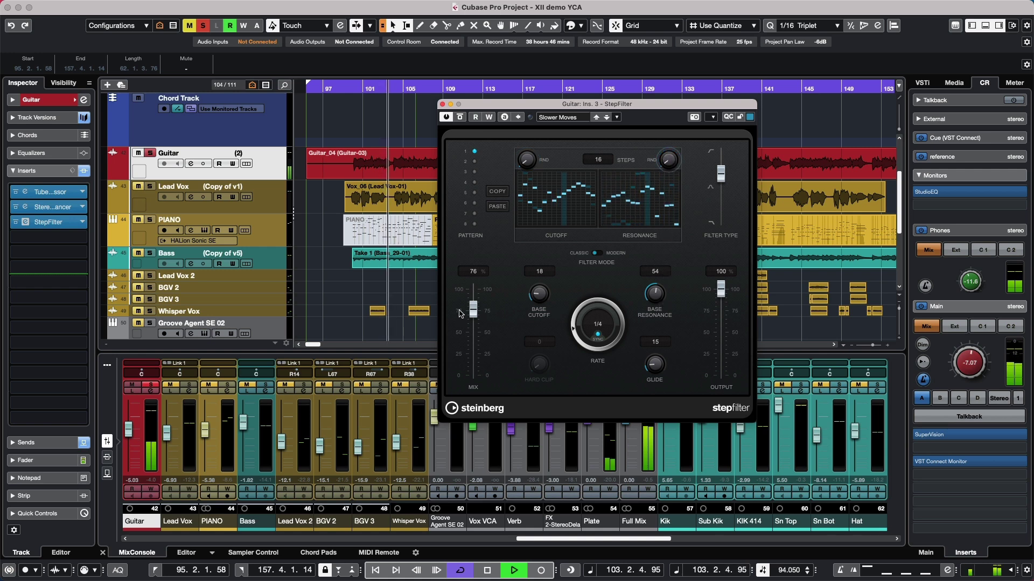
pyautogui.moveTo(472, 312); pyautogui.dragTo(490, 323)
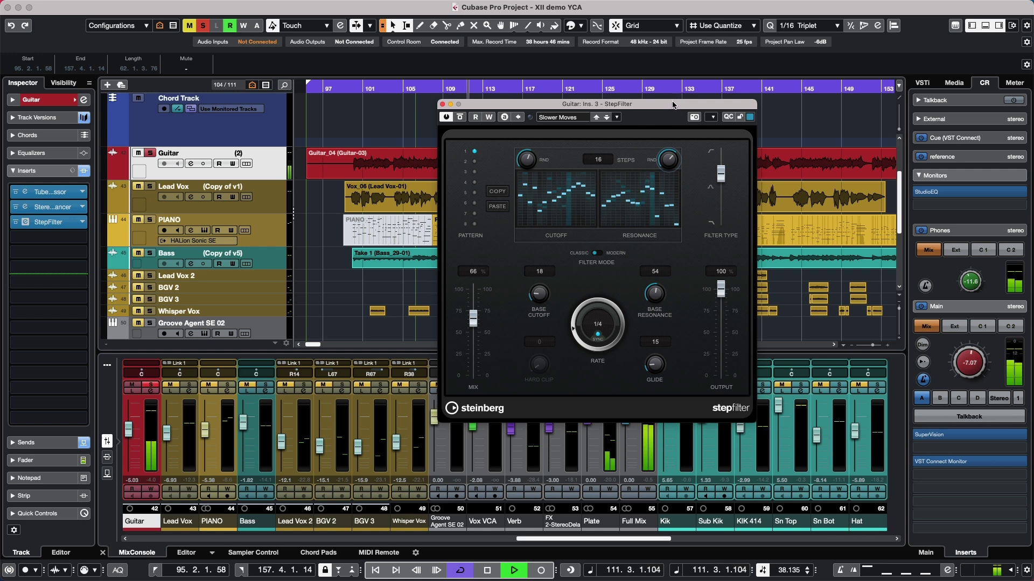
pyautogui.moveTo(474, 322)
pyautogui.mouseDown()
pyautogui.moveTo(476, 379)
pyautogui.moveTo(477, 318)
pyautogui.mouseUp()
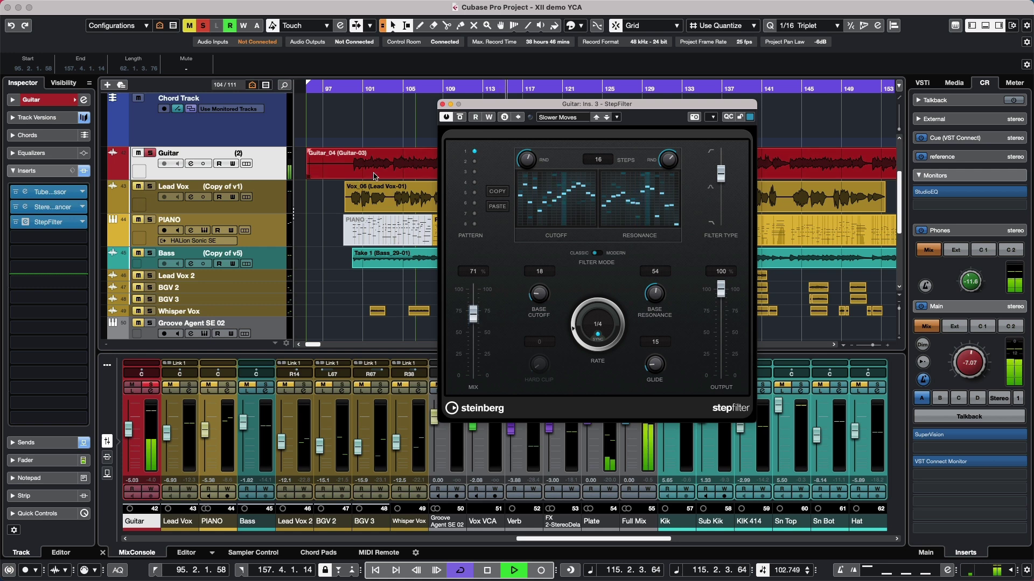
pyautogui.press('space')
pyautogui.click(459, 117)
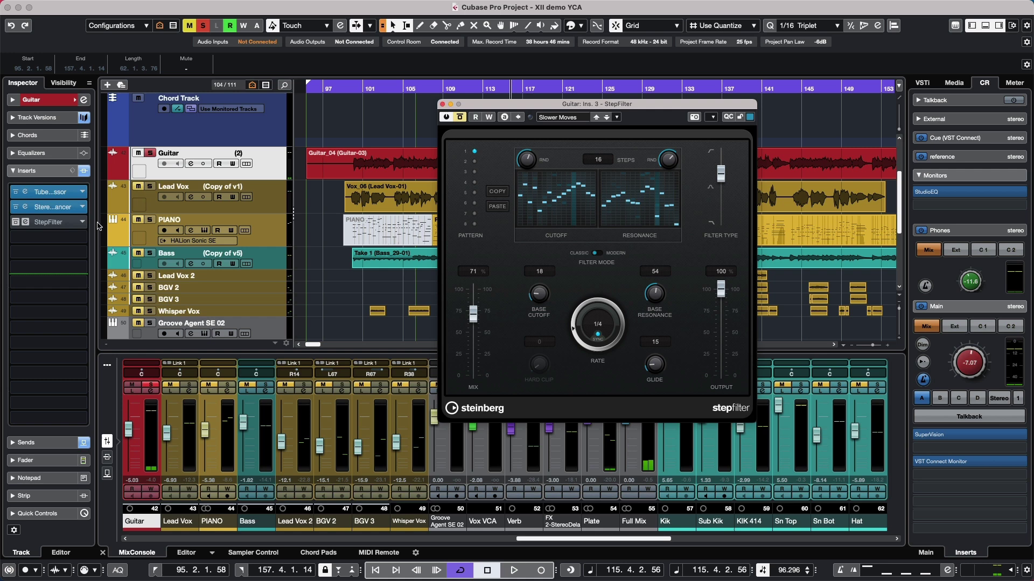
pyautogui.click(443, 104)
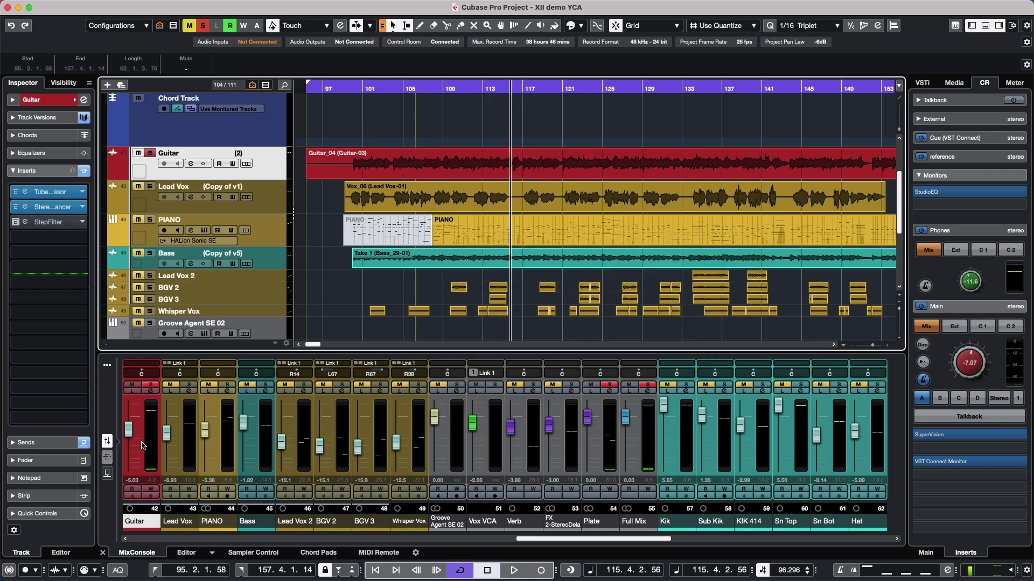
# Step: Switch the MixConsole to the Inserts rack, open Full Mix's Lin One Dither at 16 bit, and unsolo the Guitar
pyautogui.click(108, 462)
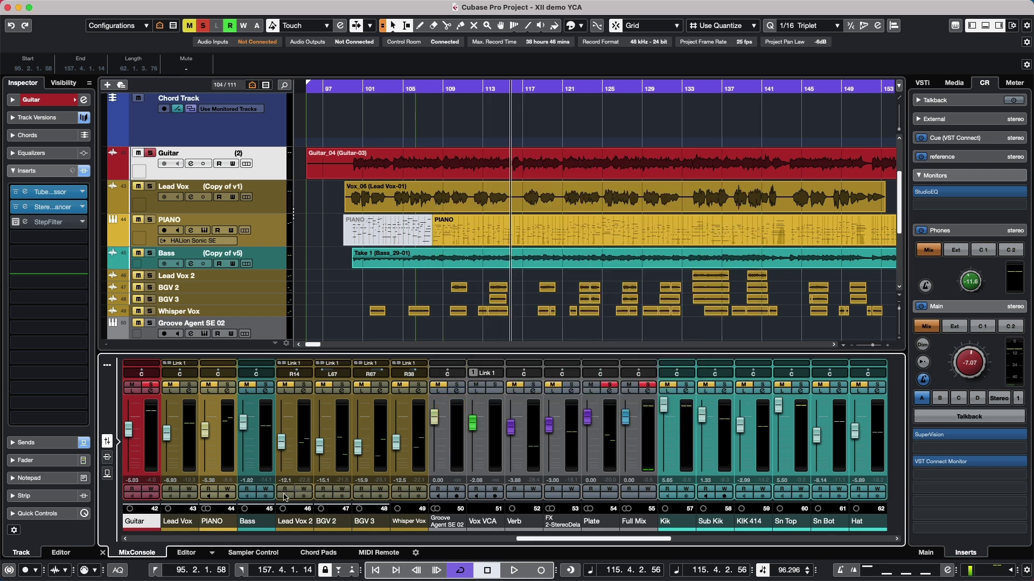
pyautogui.click(107, 457)
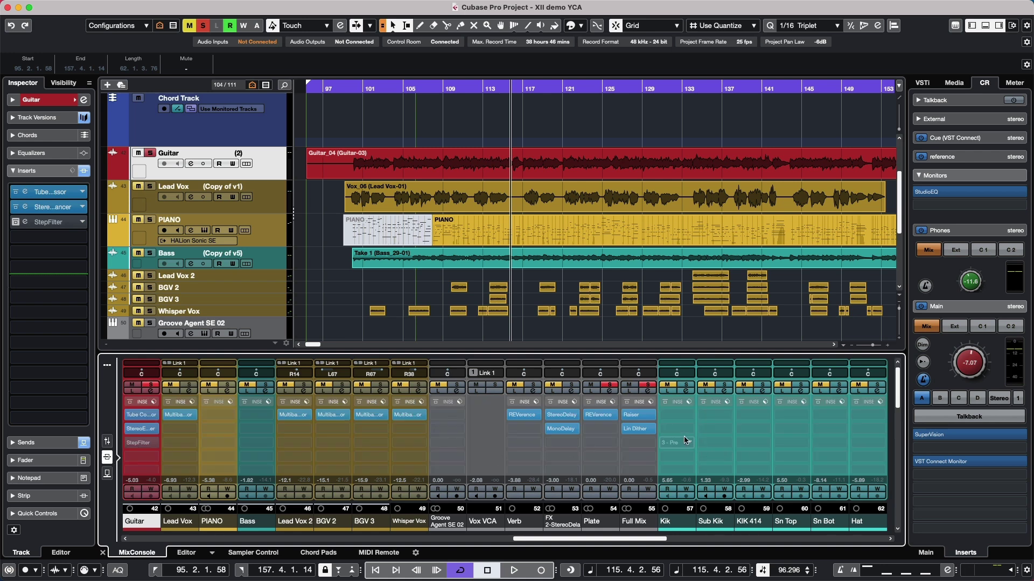
pyautogui.click(638, 430)
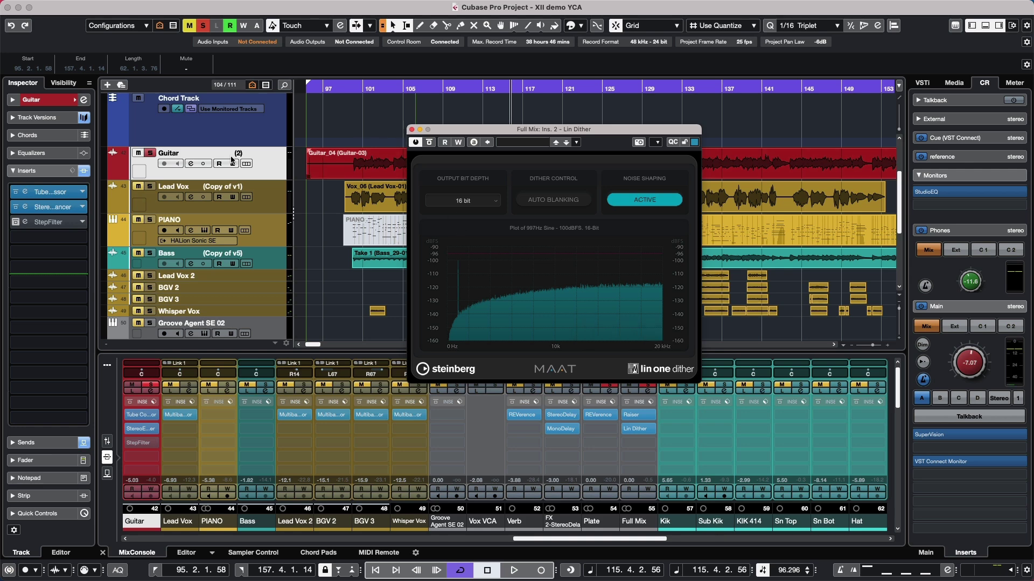
pyautogui.click(150, 154)
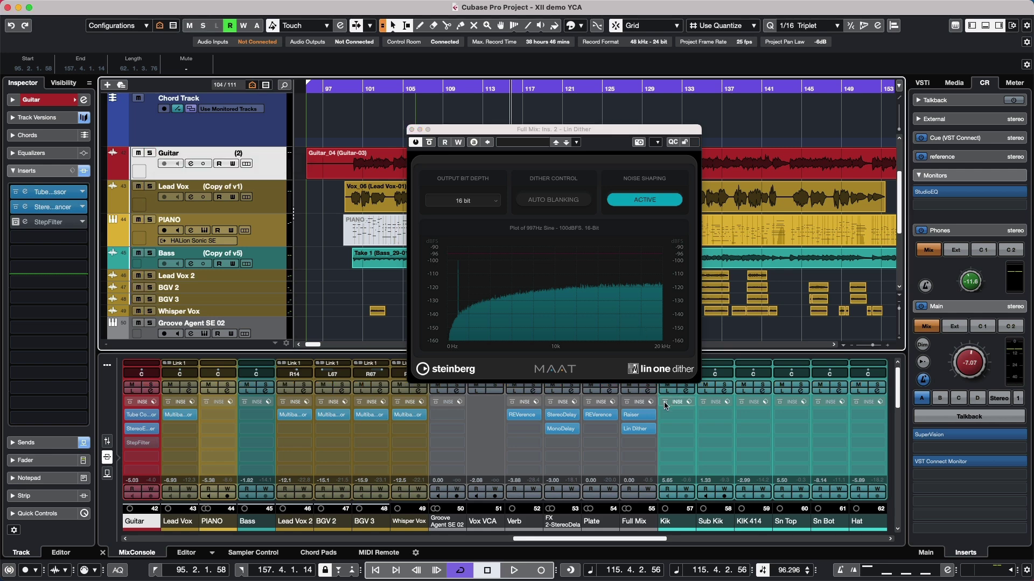
# Step: Open the Full Mix Raiser limiter and switch its release mode from Aggressive to Auto
pyautogui.click(639, 416)
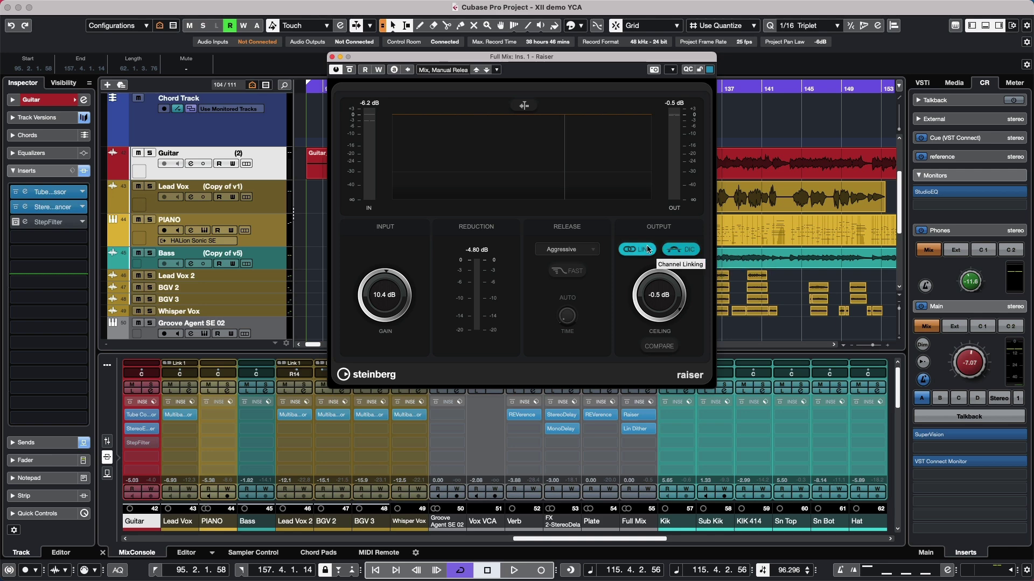
pyautogui.click(584, 251)
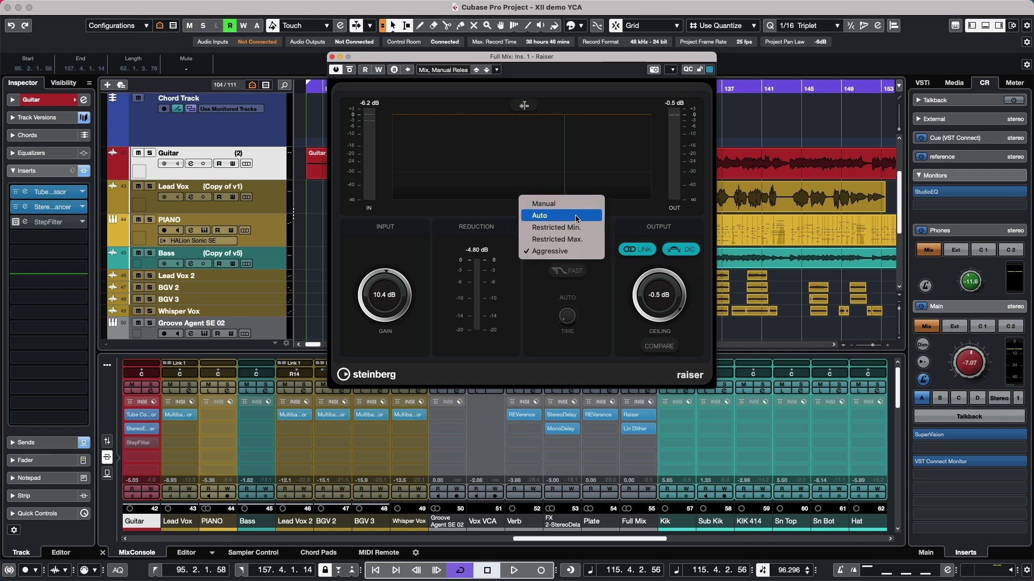
pyautogui.click(575, 216)
pyautogui.click(569, 251)
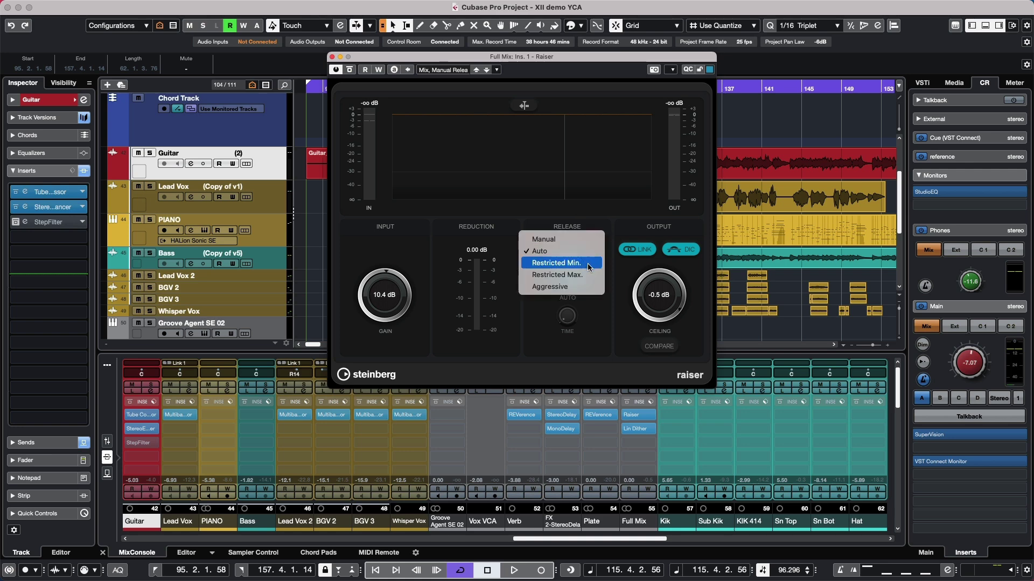
pyautogui.click(506, 177)
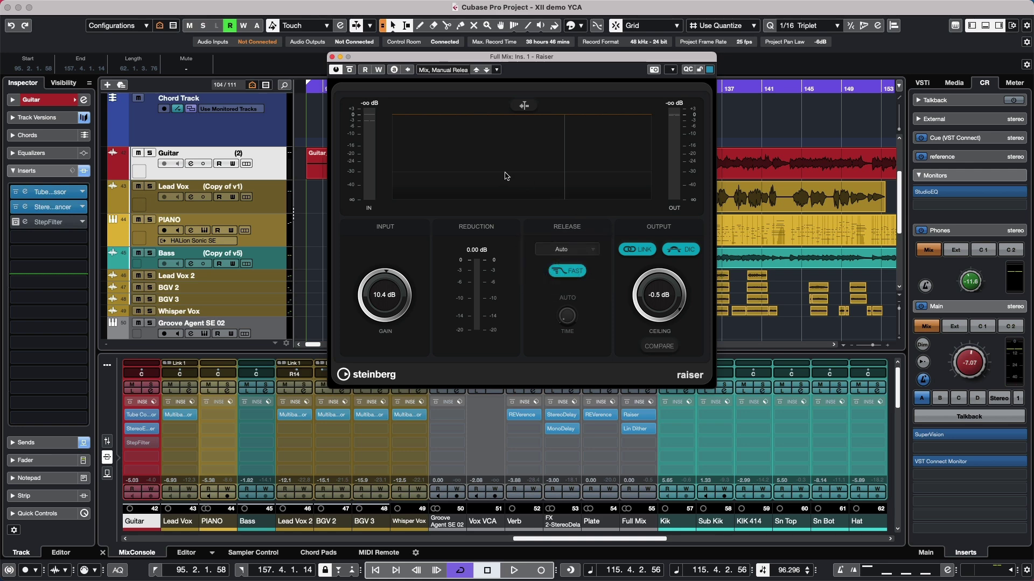
# Step: Start playback, bypass the Raiser, and set its release mode back to Aggressive
pyautogui.press('space')
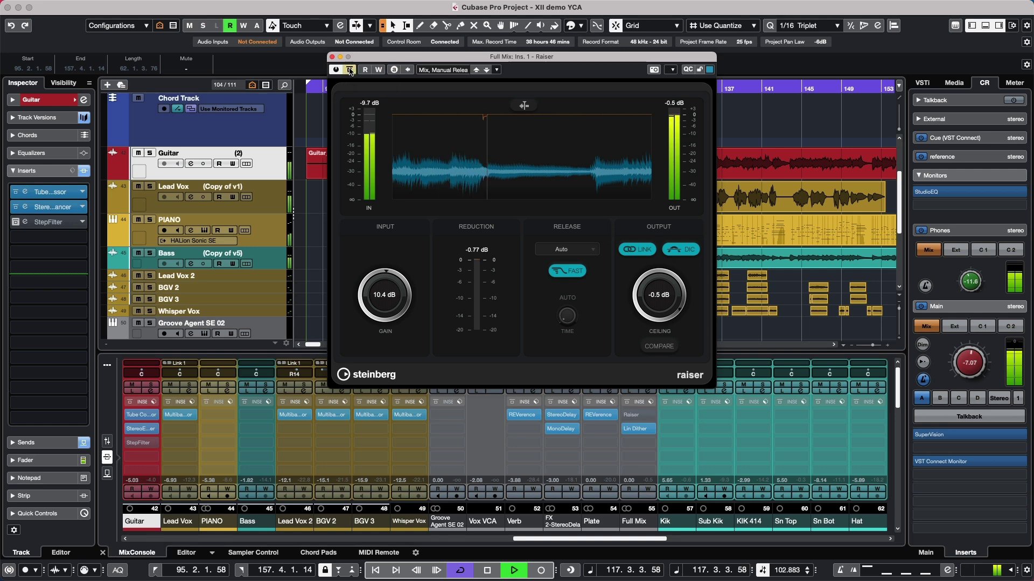
pyautogui.click(349, 70)
pyautogui.click(541, 255)
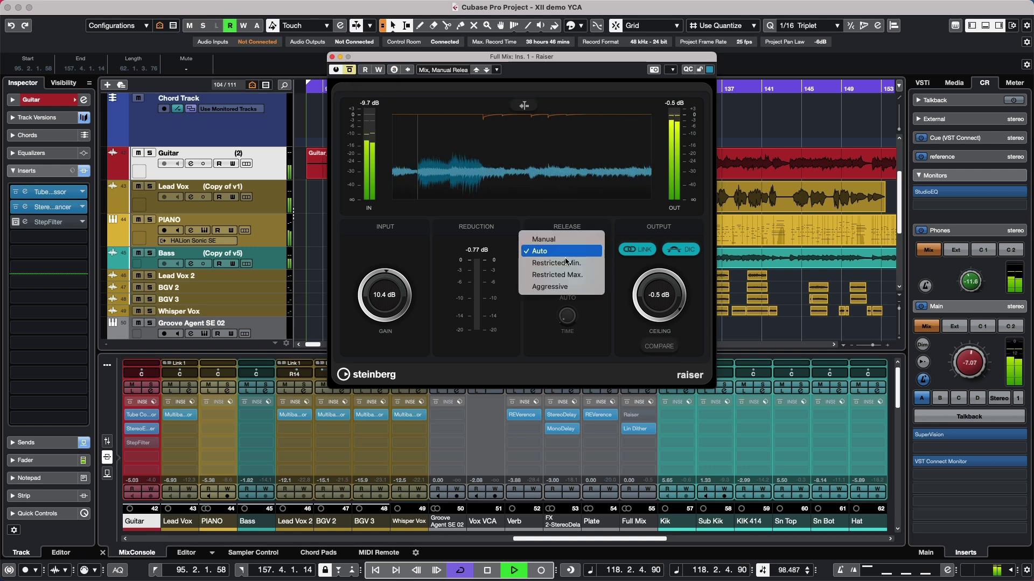
pyautogui.click(572, 287)
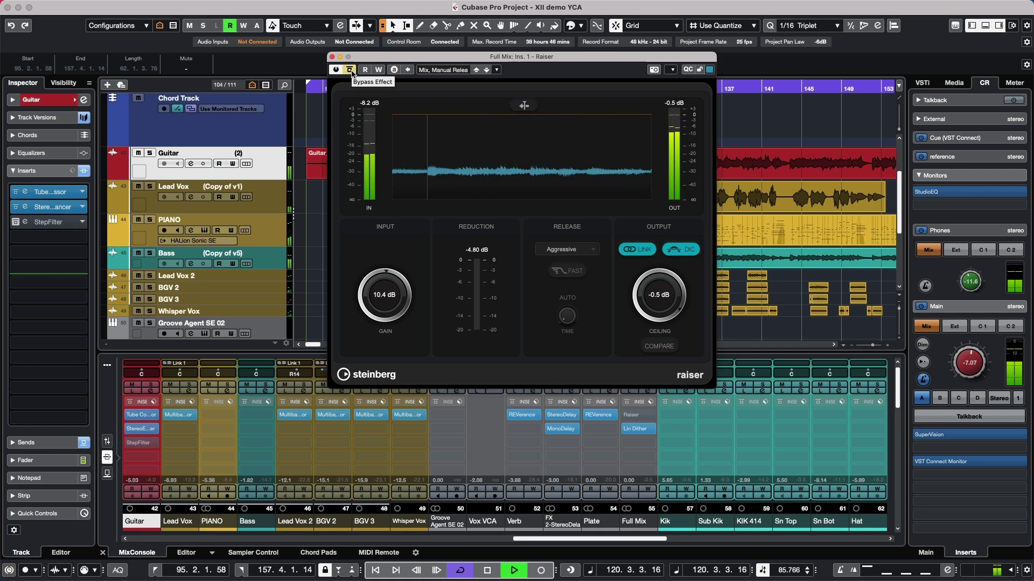
# Step: Toggle the Raiser limiter on and off to compare, leaving it active with a -0.5 dB ceiling
pyautogui.click(350, 70)
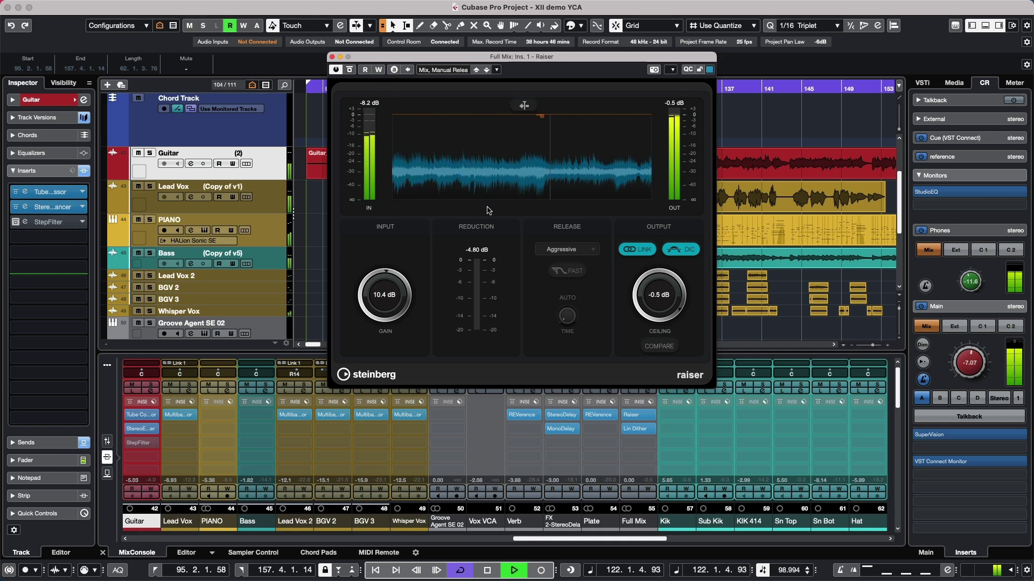
pyautogui.scroll(3, 397, 275)
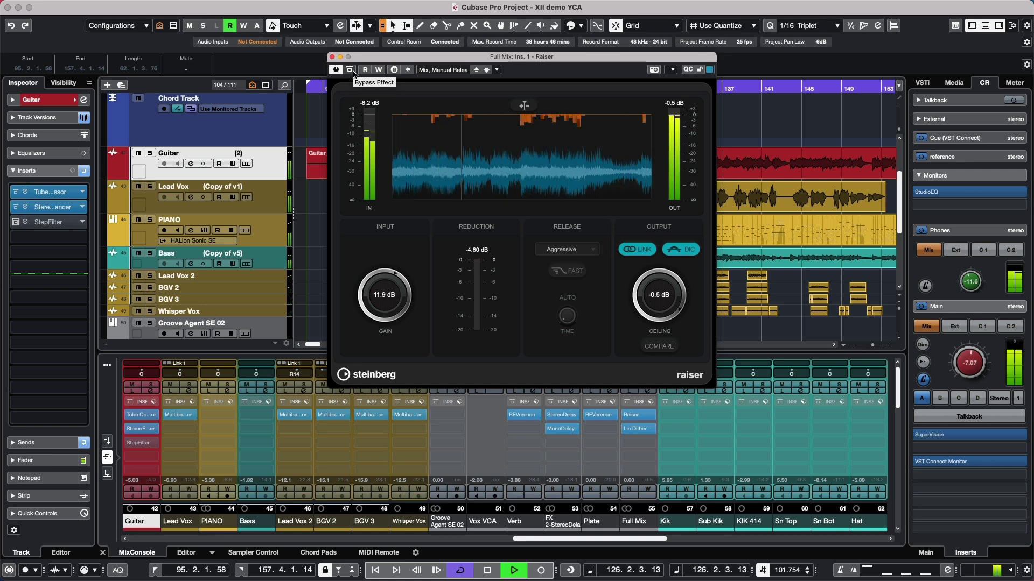
pyautogui.scroll(-2, 385, 280)
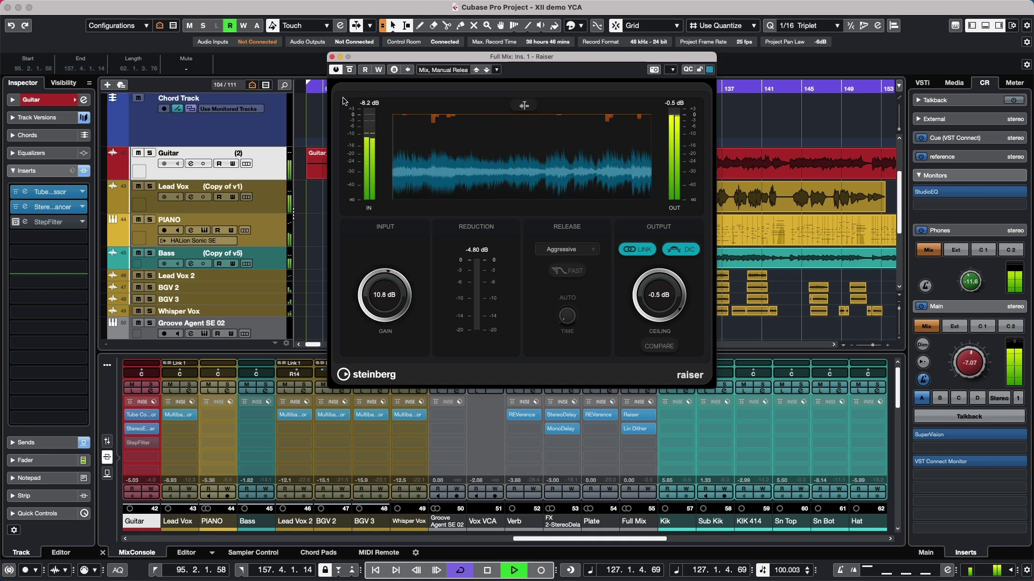
pyautogui.click(349, 70)
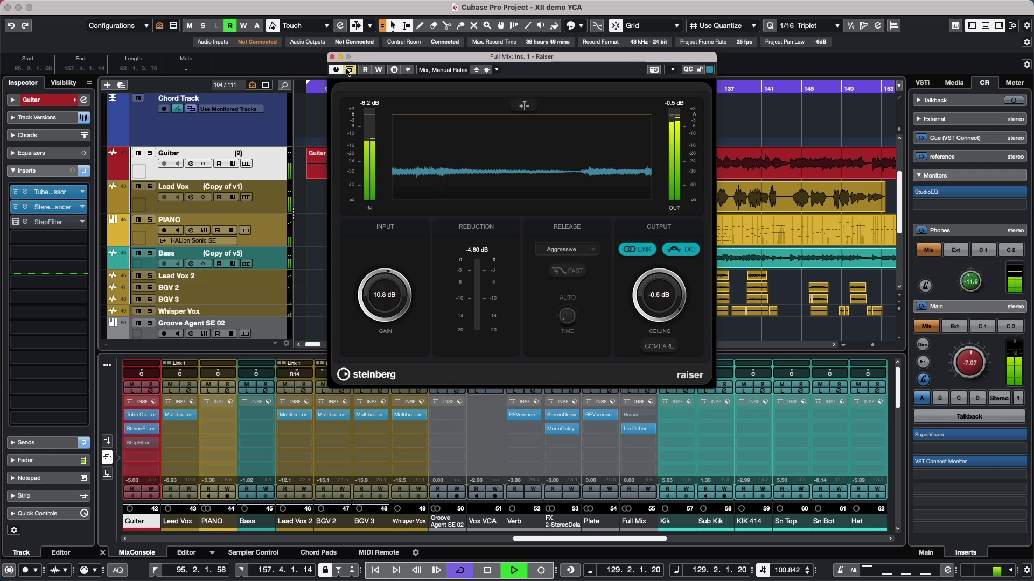
pyautogui.click(349, 70)
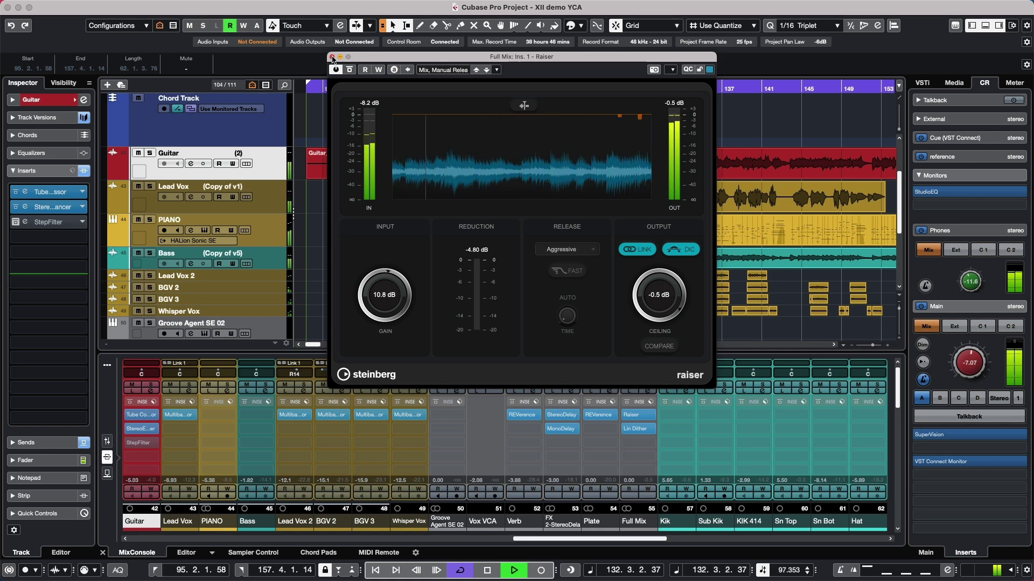
# Step: Stop playback, close the Raiser and Lin One Dither windows, and move the playhead to about bar 102
pyautogui.press('space')
pyautogui.click(333, 58)
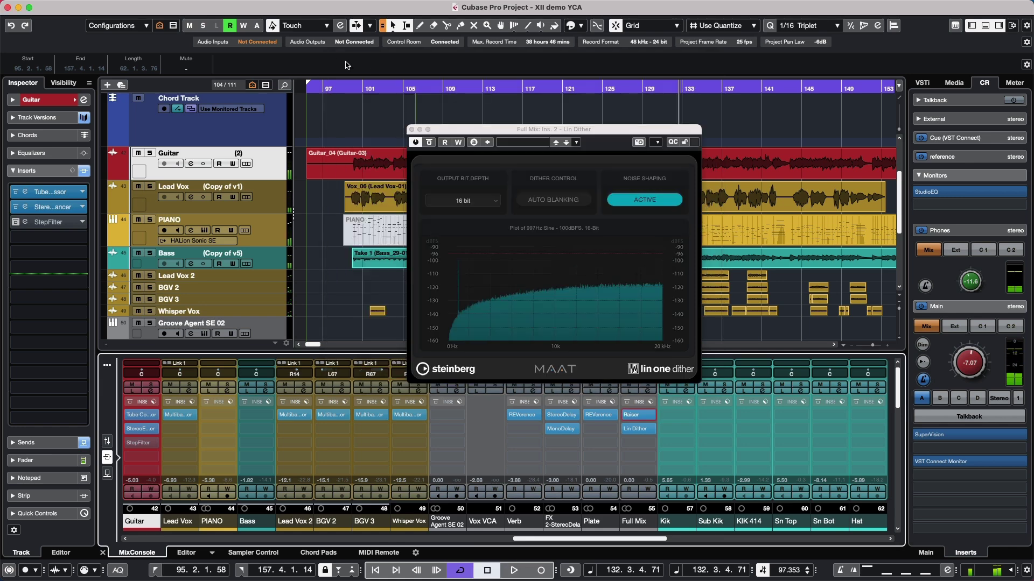
pyautogui.click(409, 130)
pyautogui.moveTo(404, 90); pyautogui.dragTo(382, 99)
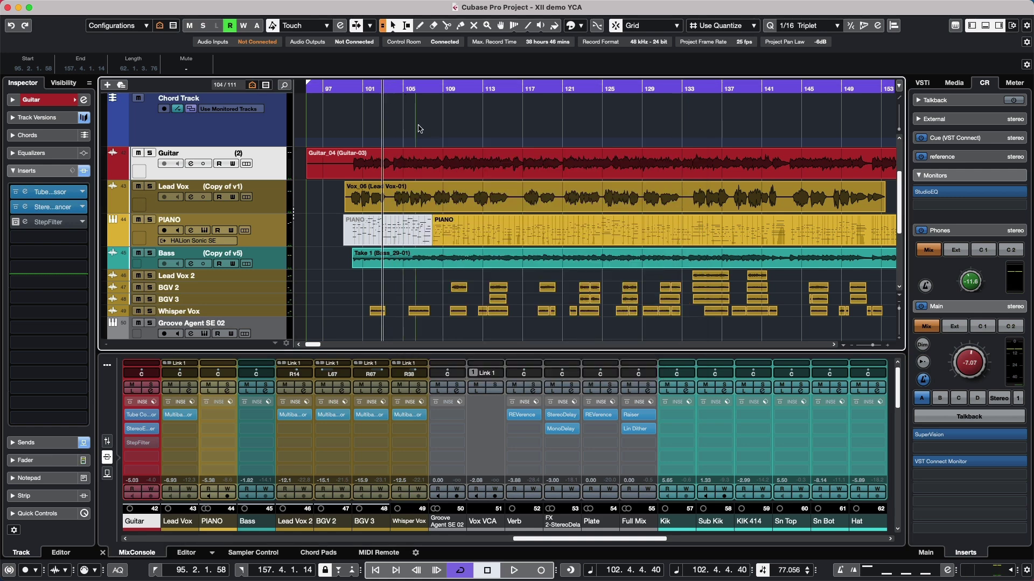
# Step: Check the Audio Performance meter from the Studio menu, then close it
pyautogui.moveTo(261, 3)
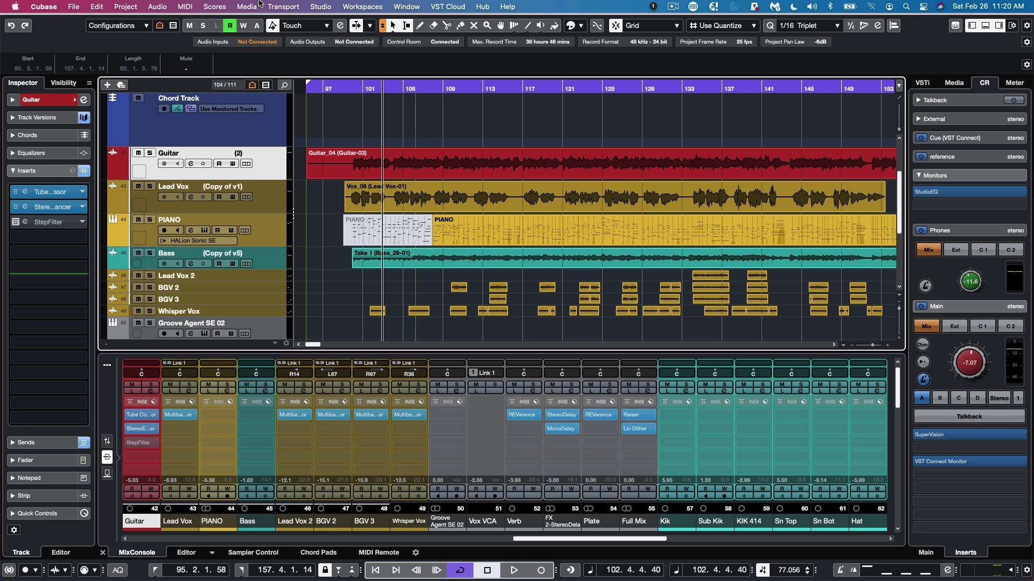
pyautogui.click(318, 7)
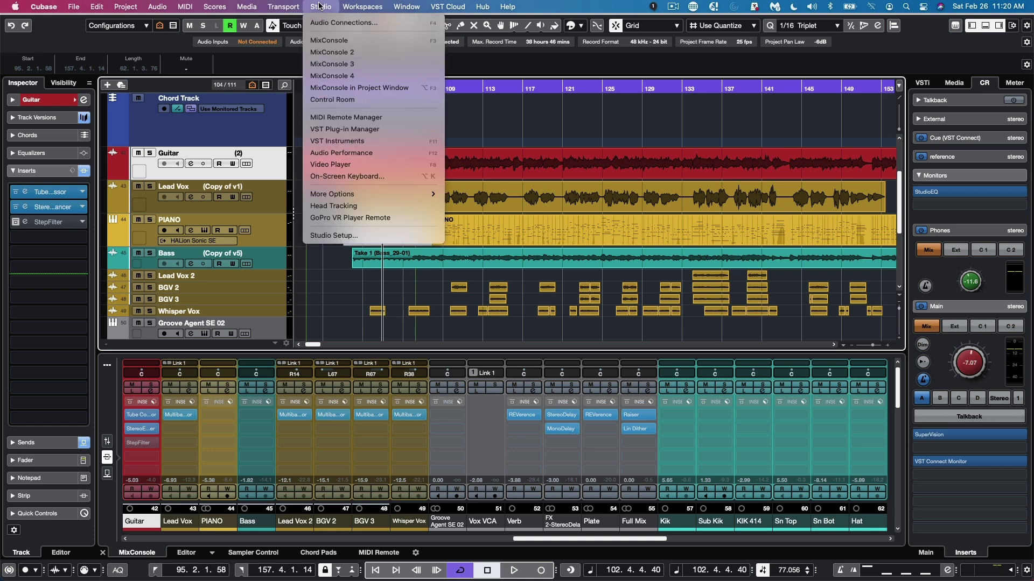
pyautogui.click(369, 154)
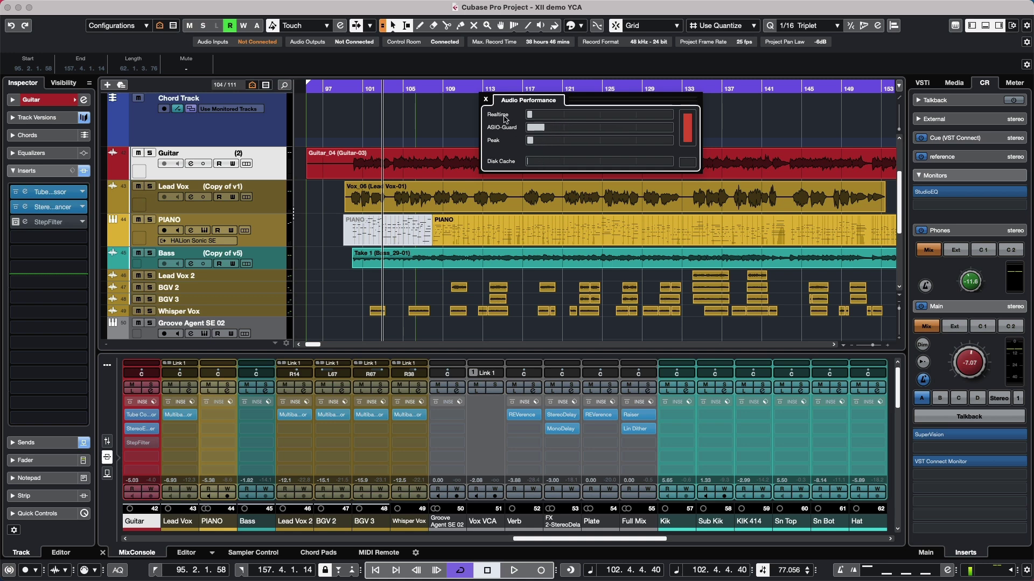
pyautogui.click(486, 100)
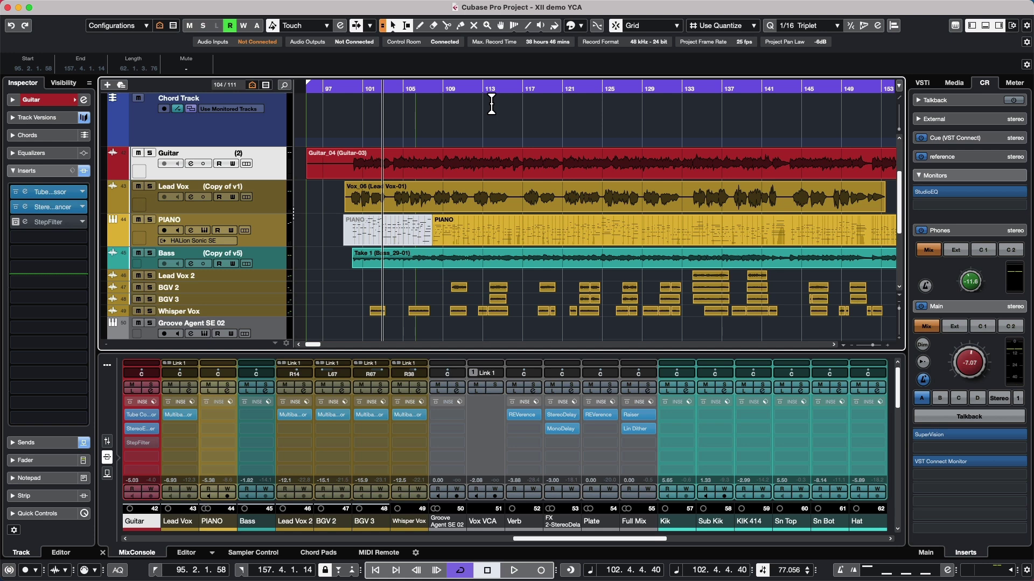
# Step: Open SuperVision on the Control Room, start playback, and switch the VU module's Meter Mode to RMS
pyautogui.click(966, 437)
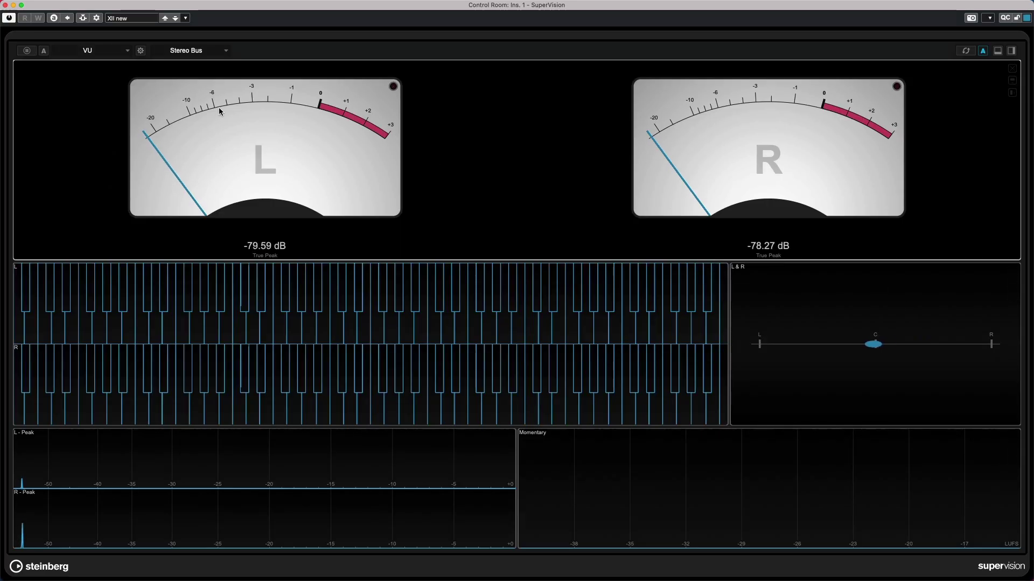
pyautogui.press('space')
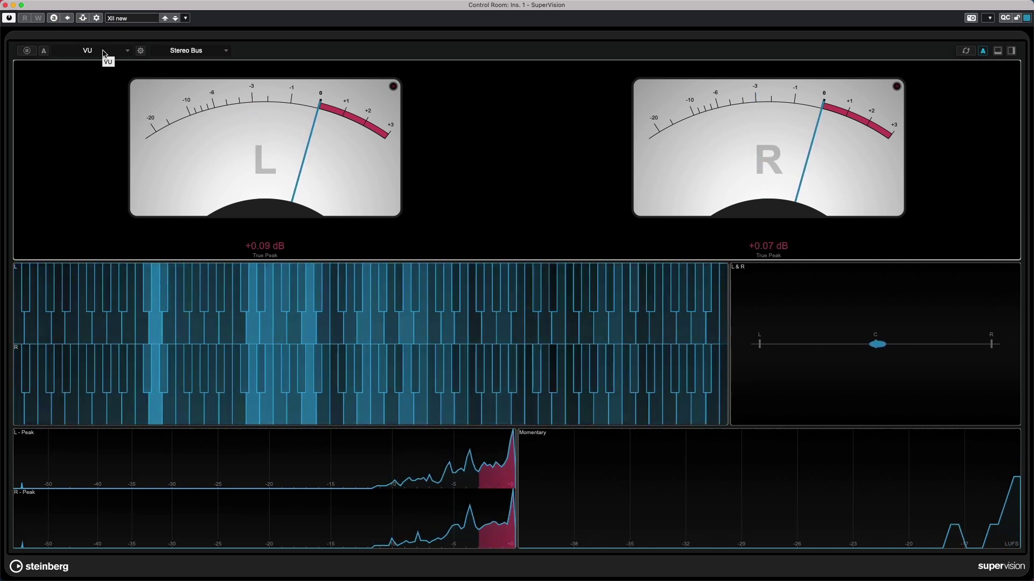
pyautogui.click(140, 50)
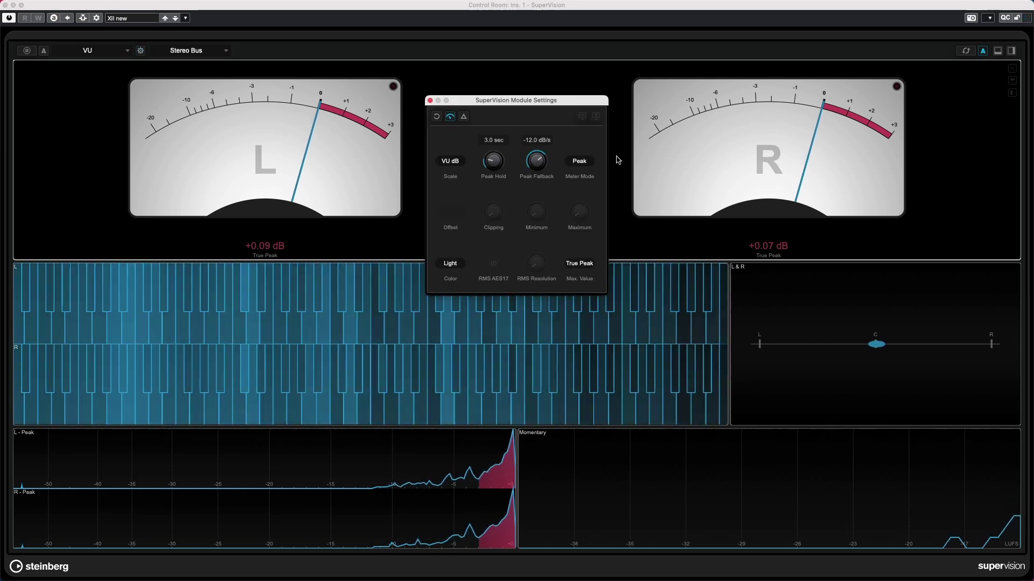
pyautogui.click(579, 161)
pyautogui.click(589, 156)
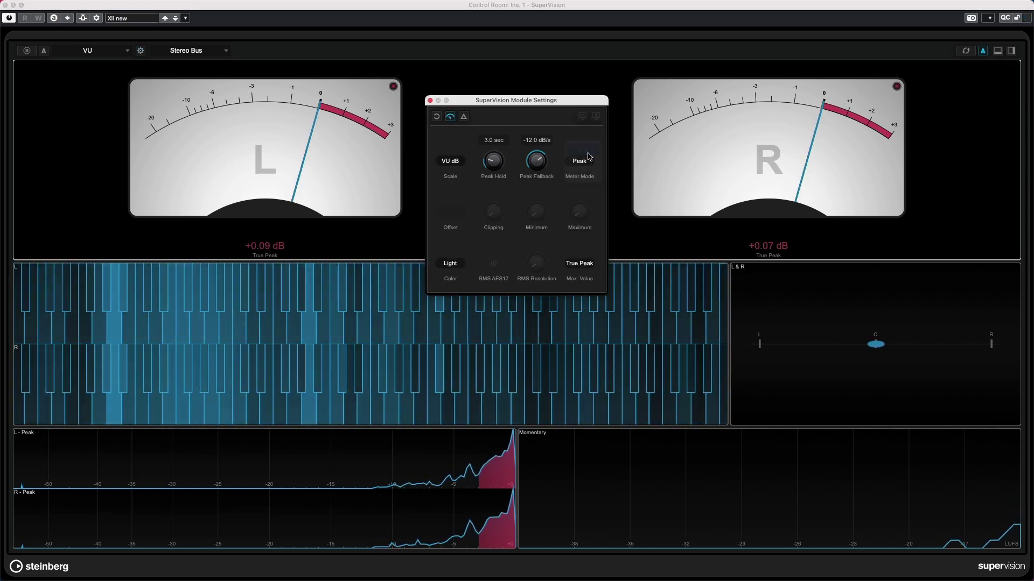
pyautogui.click(587, 160)
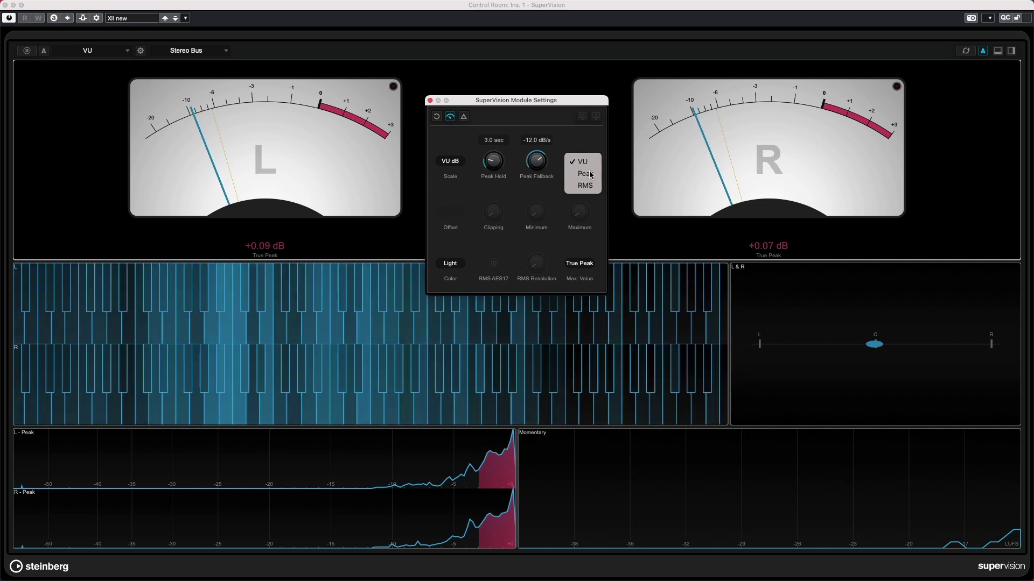
pyautogui.click(586, 173)
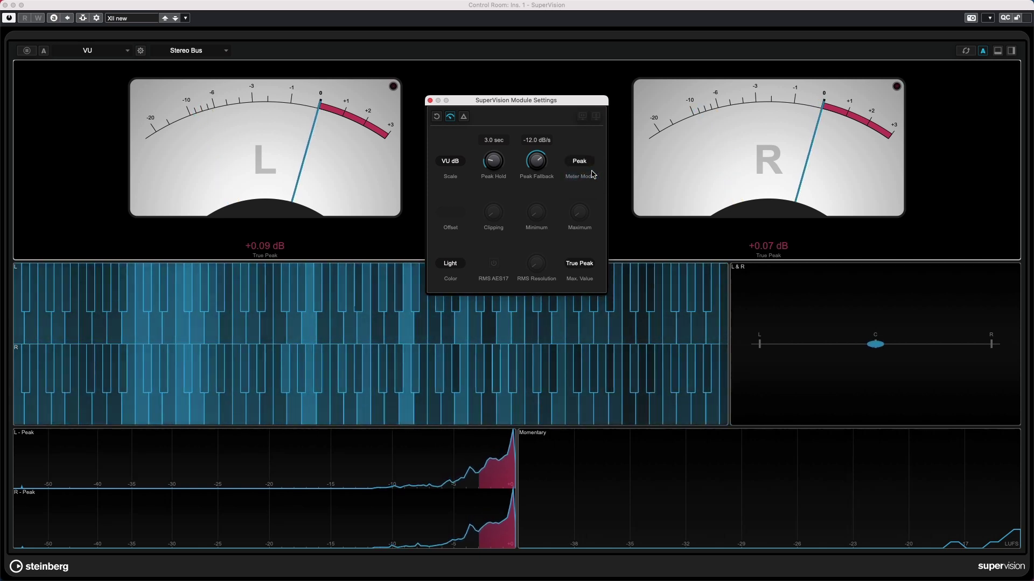
pyautogui.click(584, 164)
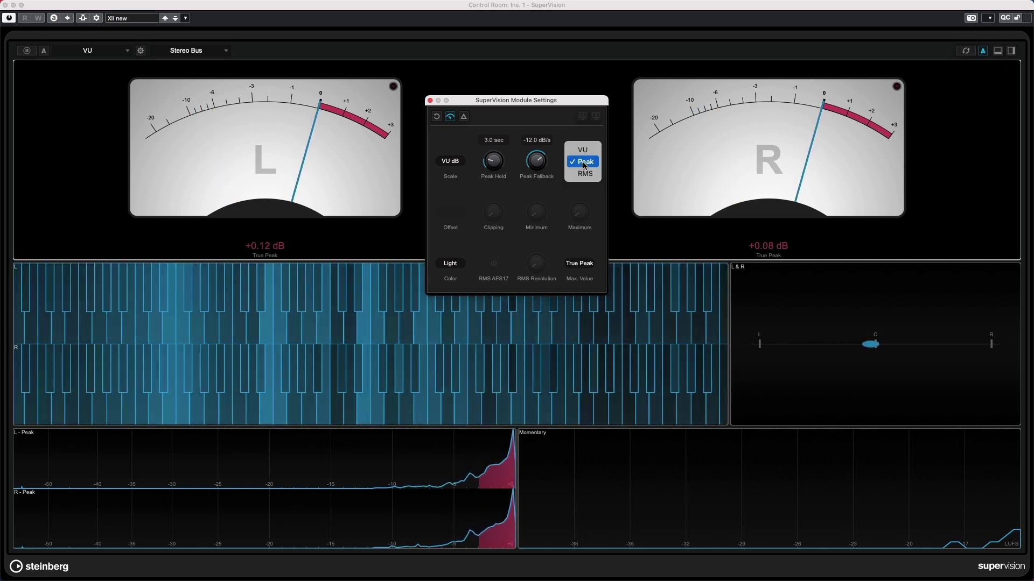
pyautogui.click(585, 173)
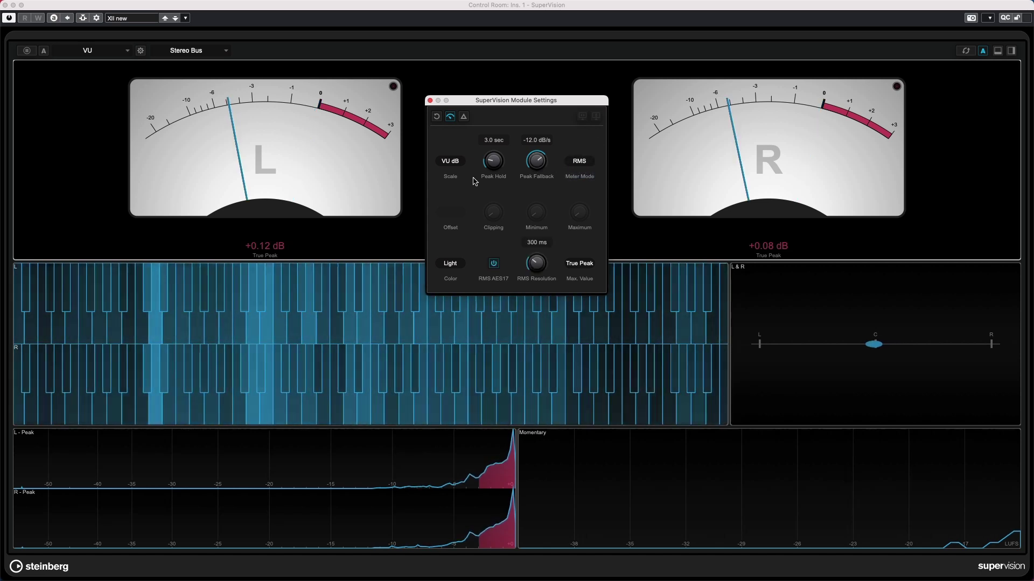
# Step: Try the track and dark VU colour schemes, settle on Light, then select the Spectrum Keyboard module
pyautogui.click(451, 264)
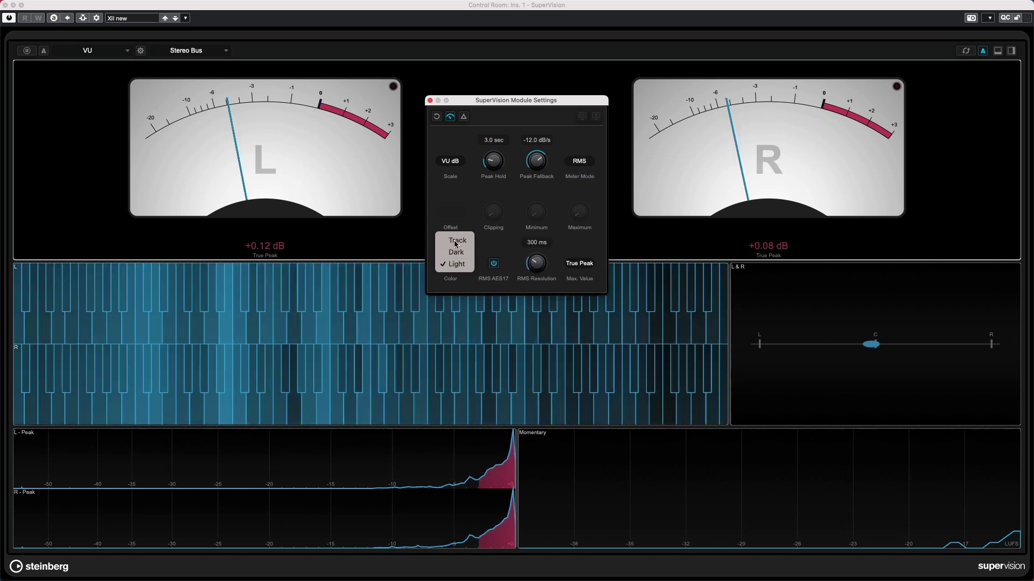
pyautogui.click(455, 244)
pyautogui.click(453, 263)
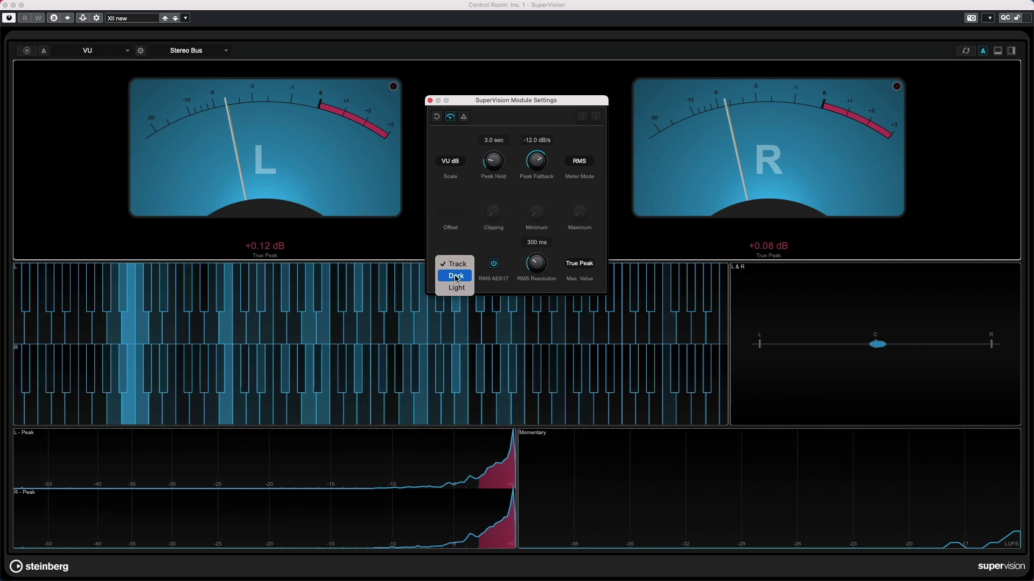
pyautogui.click(456, 276)
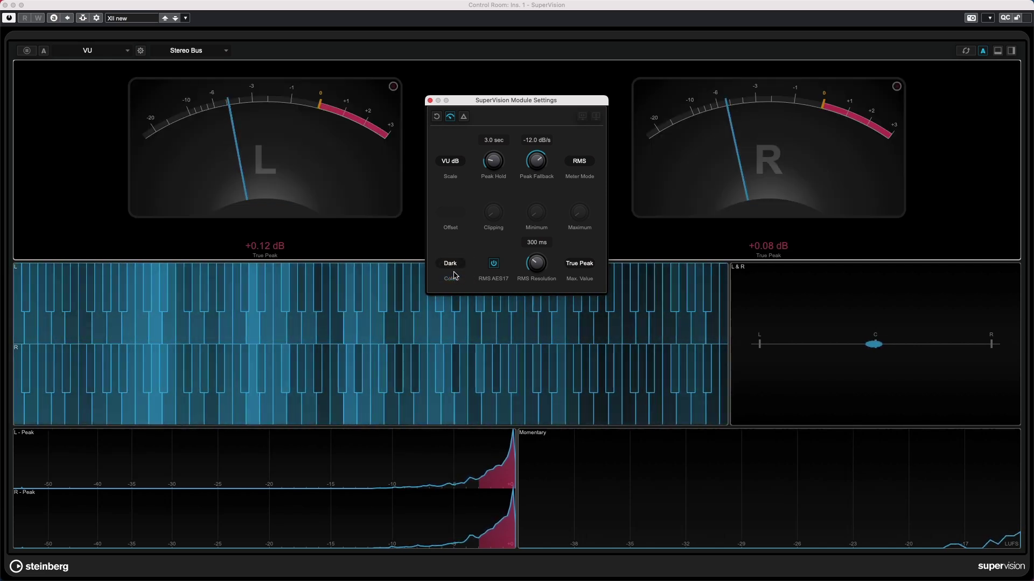
pyautogui.click(453, 265)
pyautogui.click(457, 276)
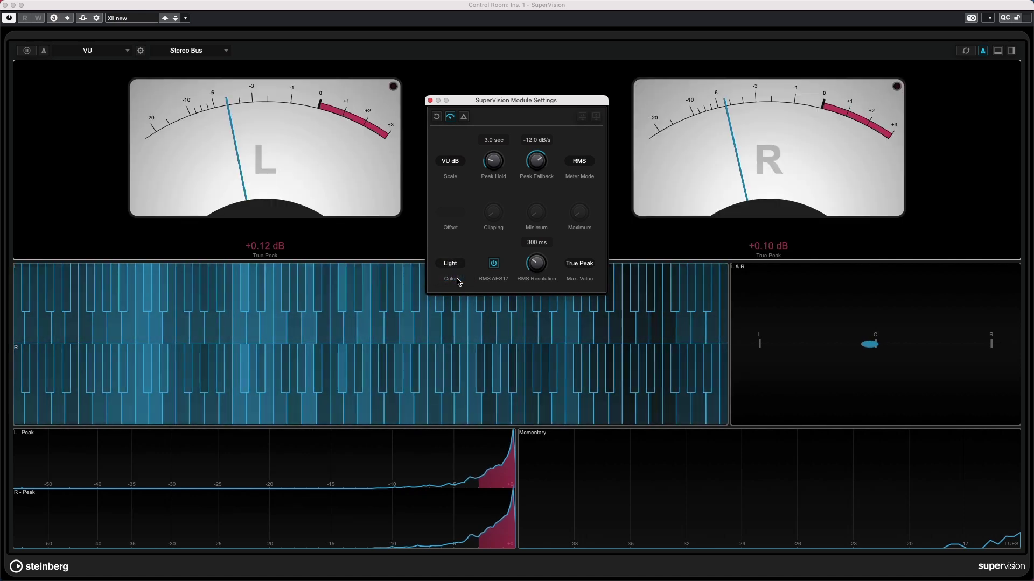
pyautogui.click(288, 343)
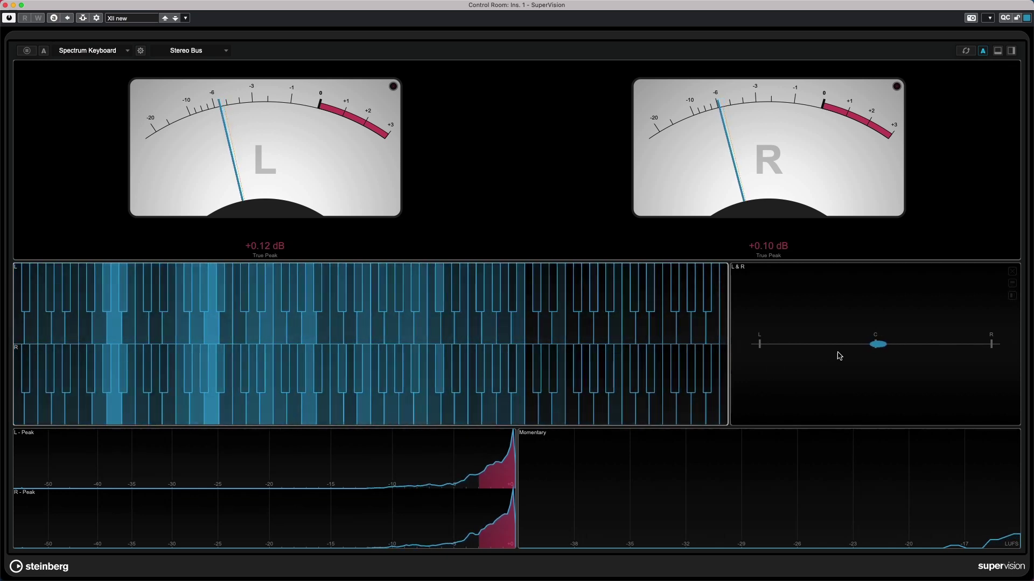
# Step: Select the Balance, Level Histogram and Loudness Histogram modules, then close the SuperVision window
pyautogui.click(846, 385)
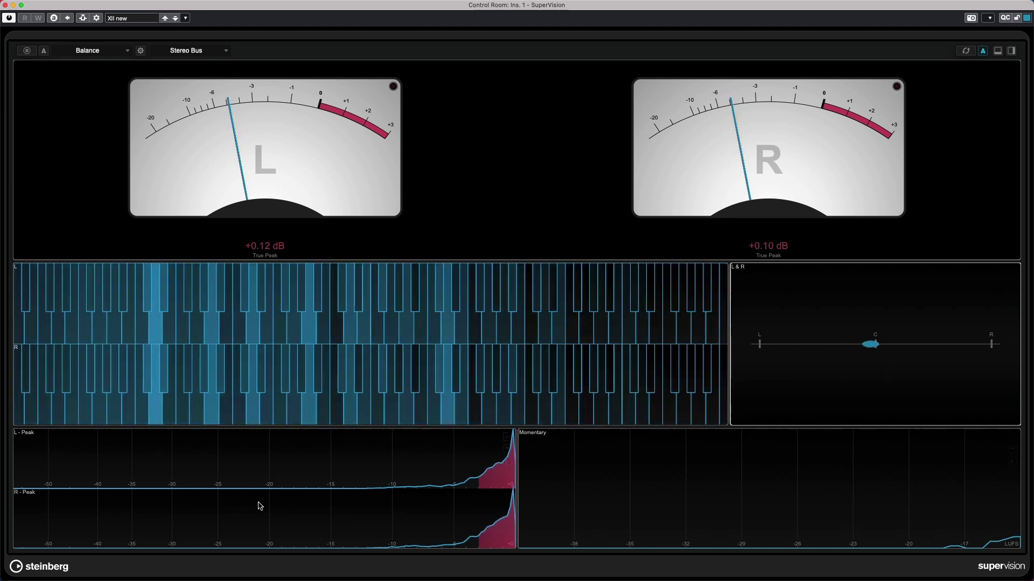
pyautogui.click(307, 469)
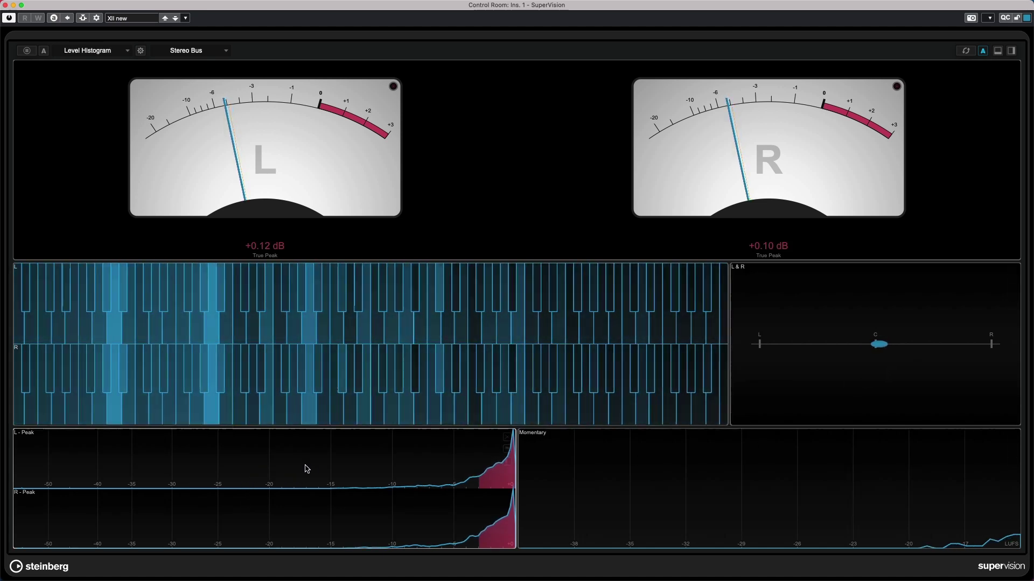
pyautogui.click(757, 497)
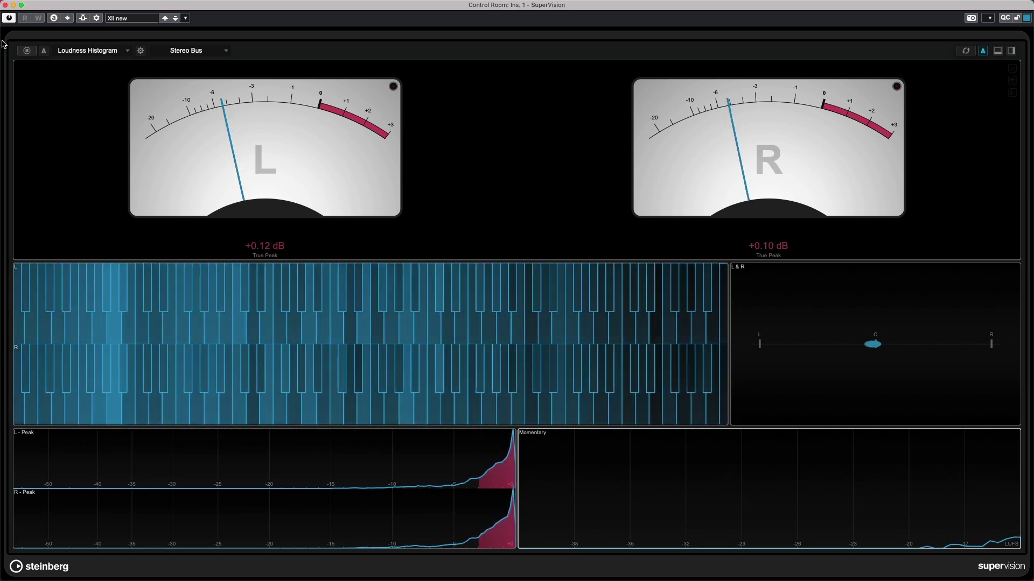
pyautogui.click(5, 5)
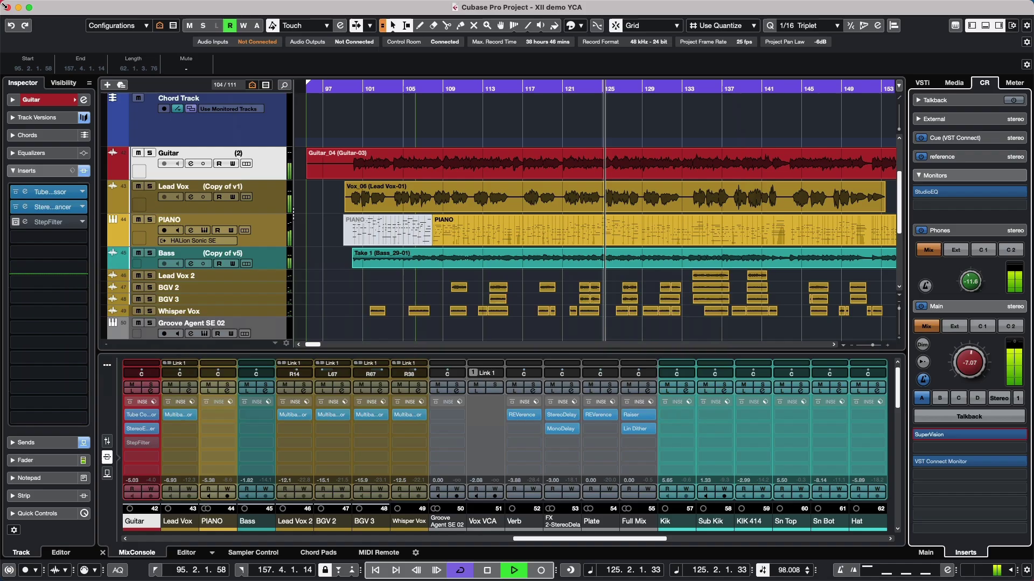